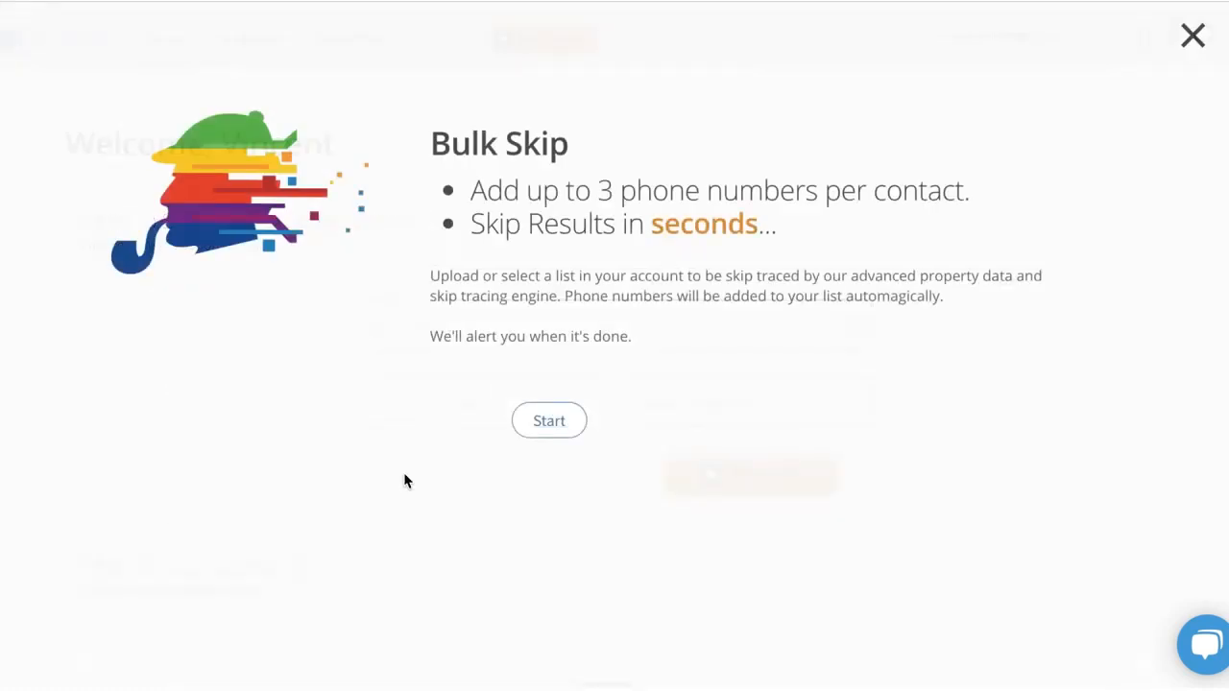
Start a bulk skip order based on a new list upload, agreeing to the must-read terms.
click(545, 429)
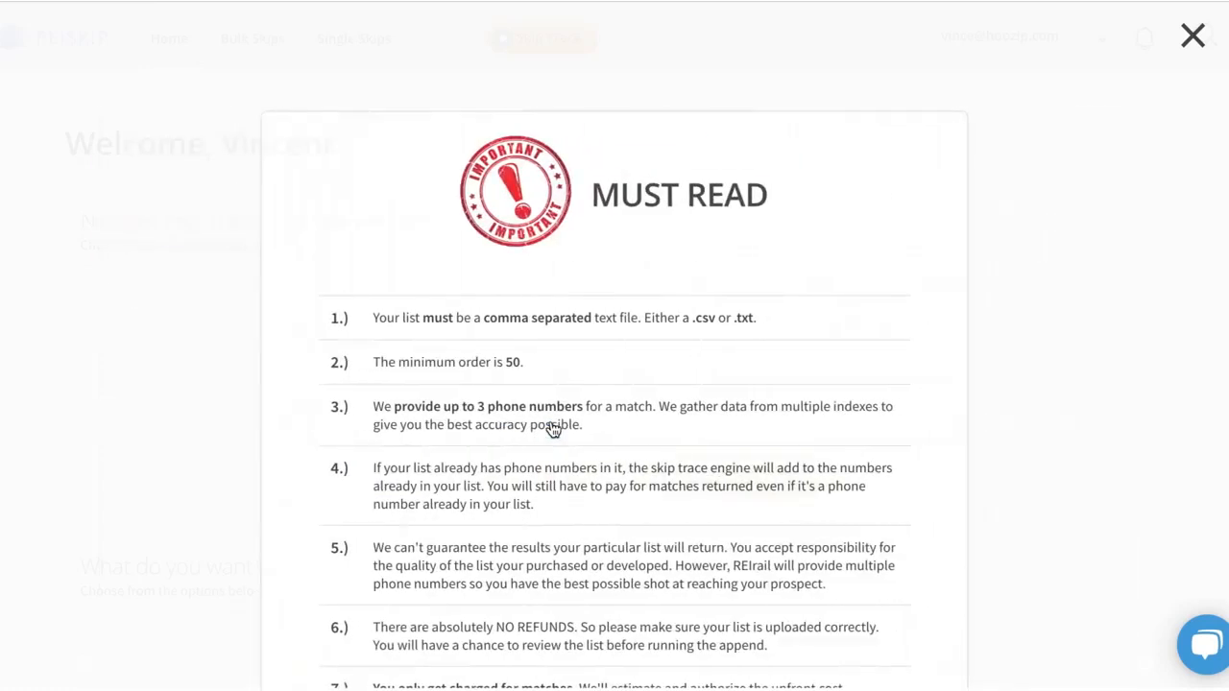
scroll(553, 430, down, 3)
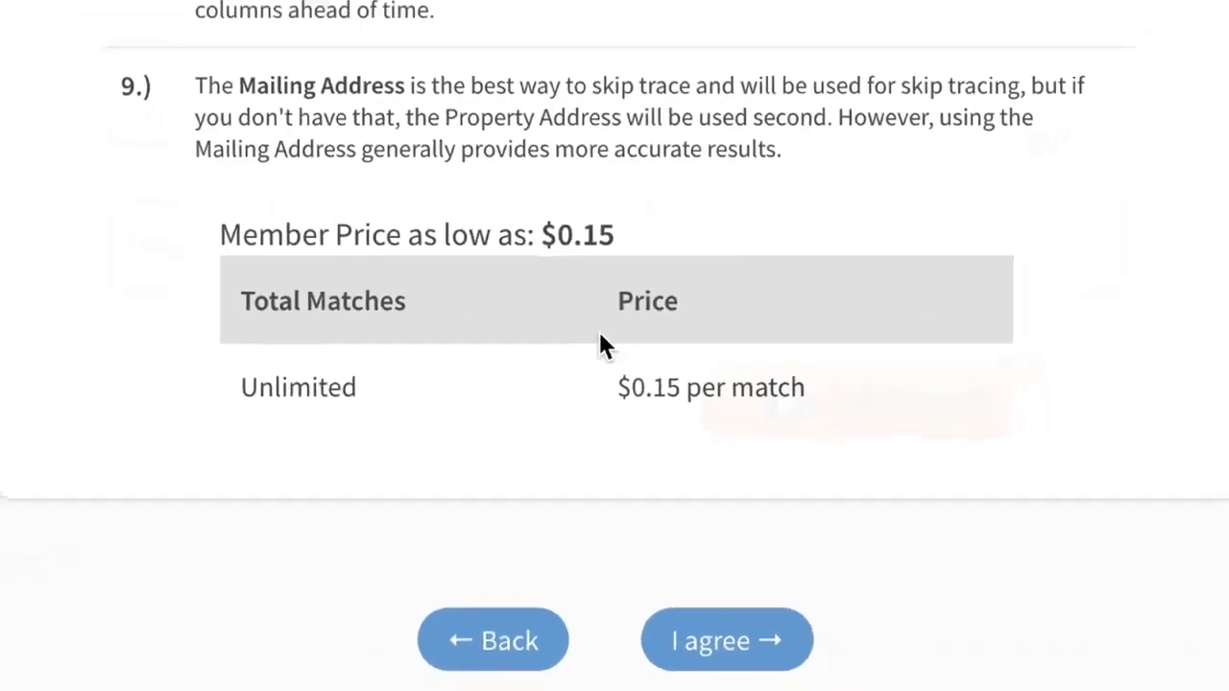
click(744, 656)
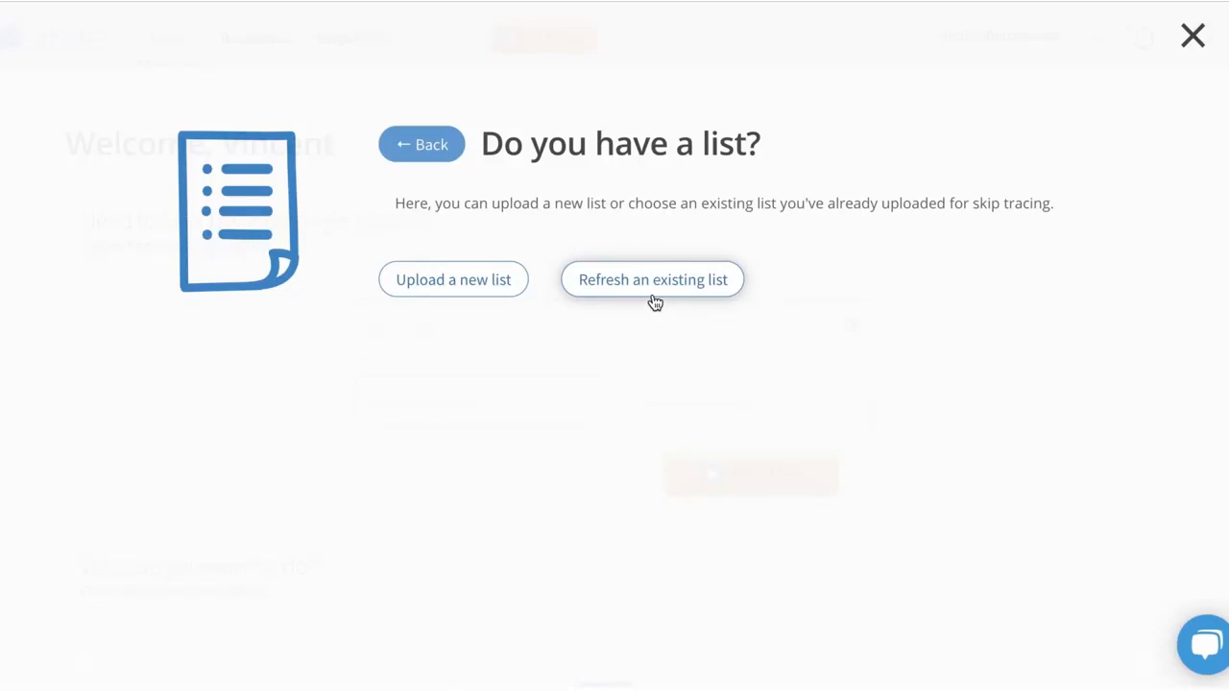
click(450, 277)
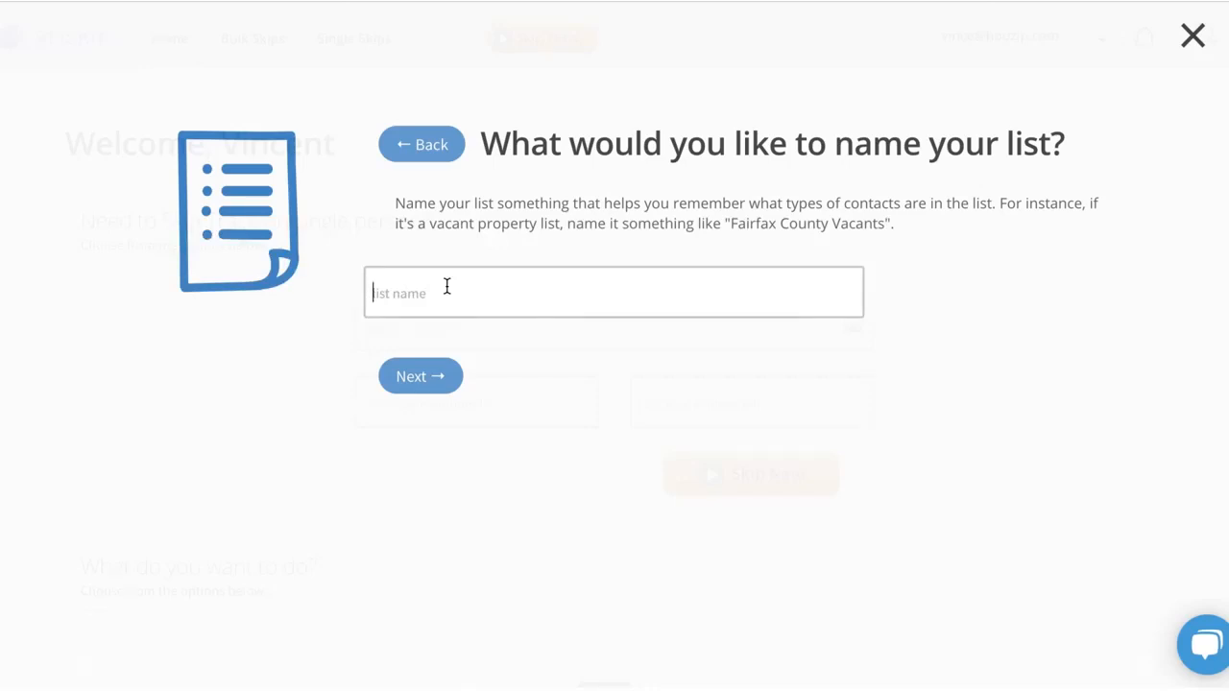
Name the new list "Vacant Macon_112019" and continue to the file upload.
text(Vacant Macaon)
key(BackSpace)
key(BackSpace)
key(BackSpace)
text(on)
text(_)
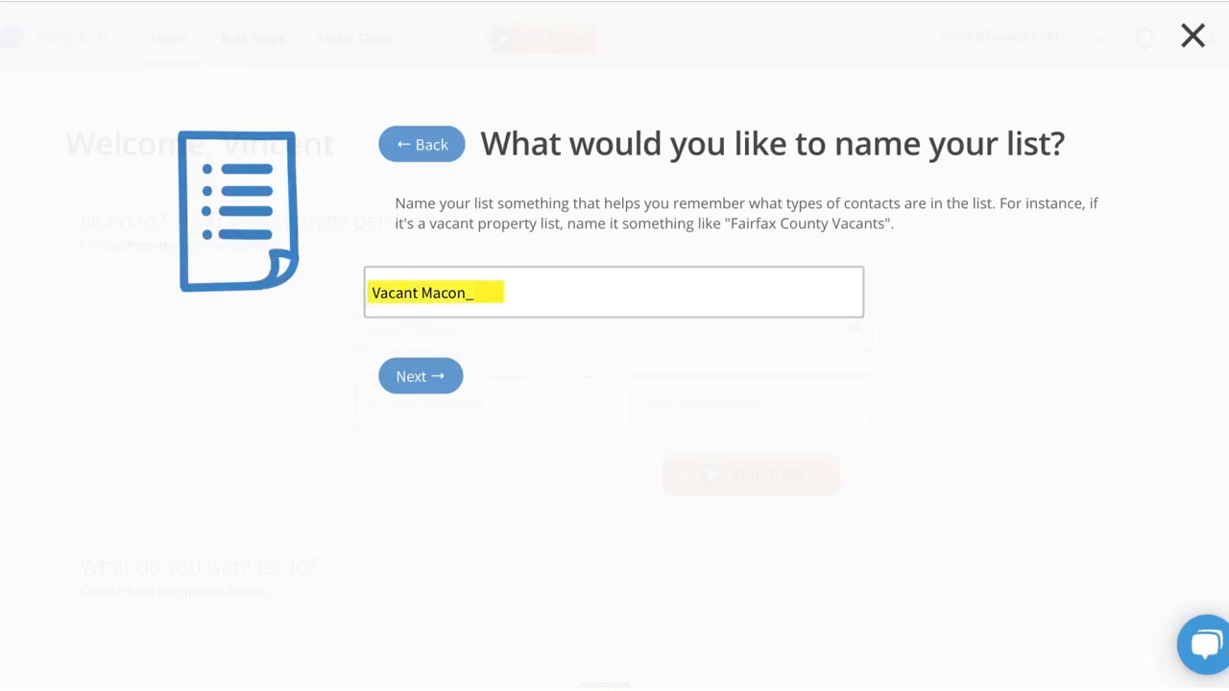
text(1120)
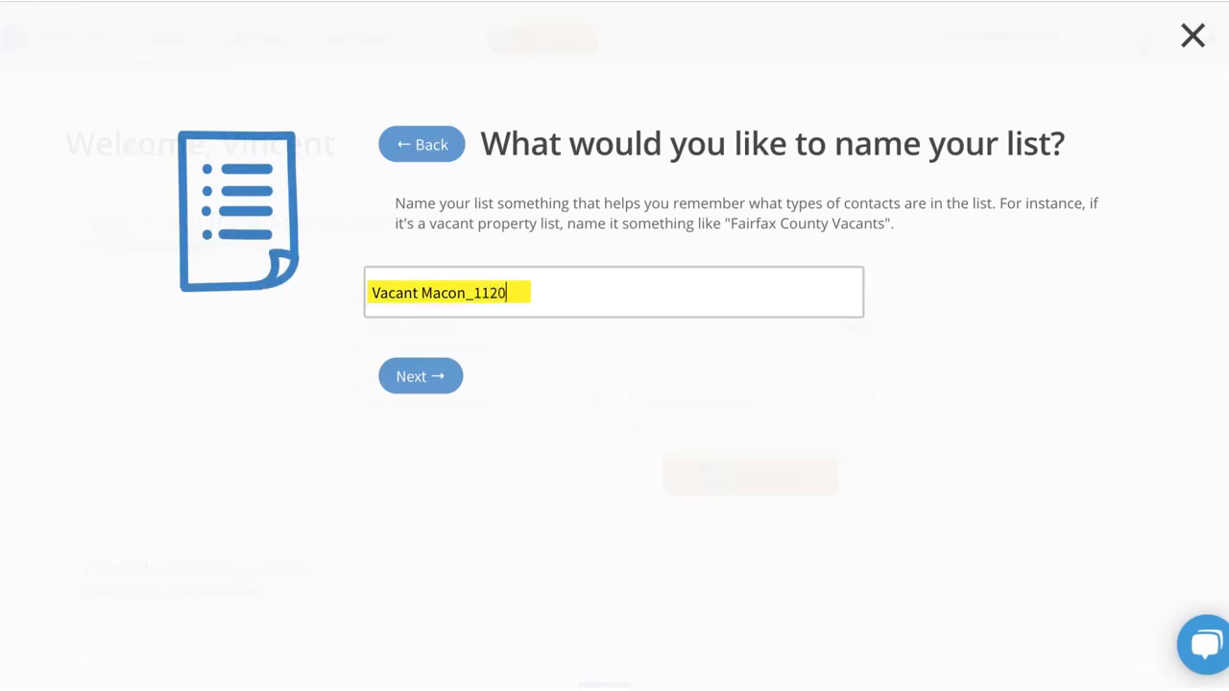
text(19)
click(416, 379)
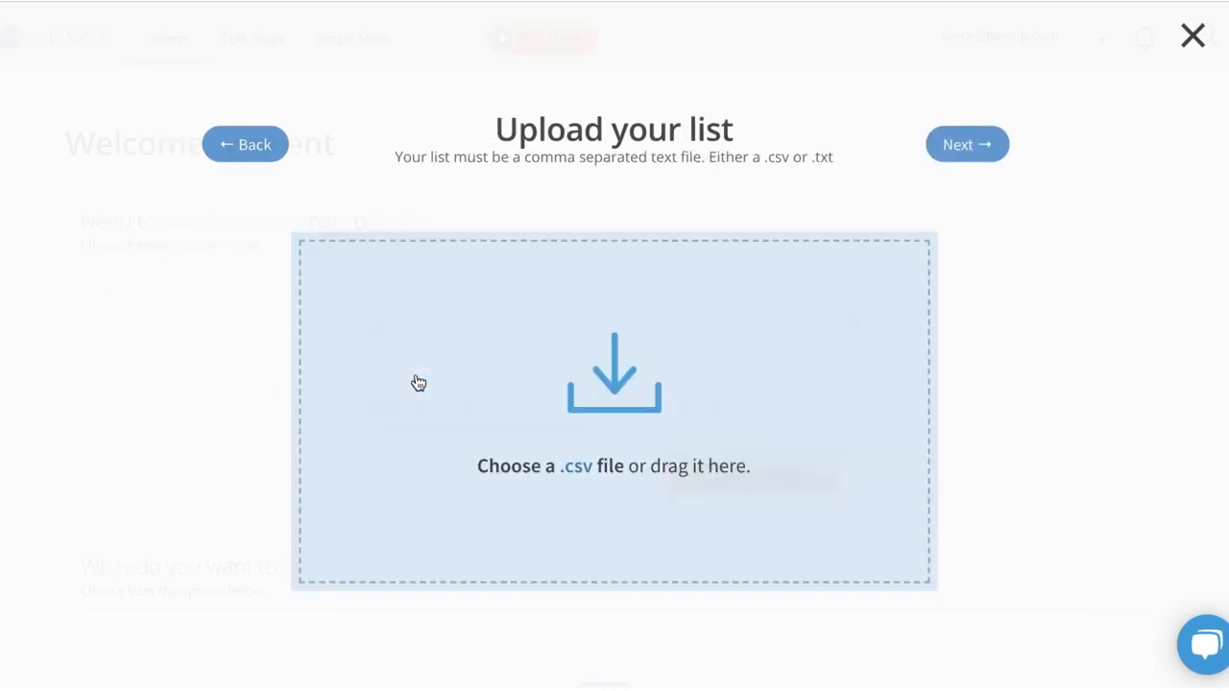
Find RS Test List 2.csv with a computer-wide search, add it as the list file, and proceed to header mapping.
click(606, 467)
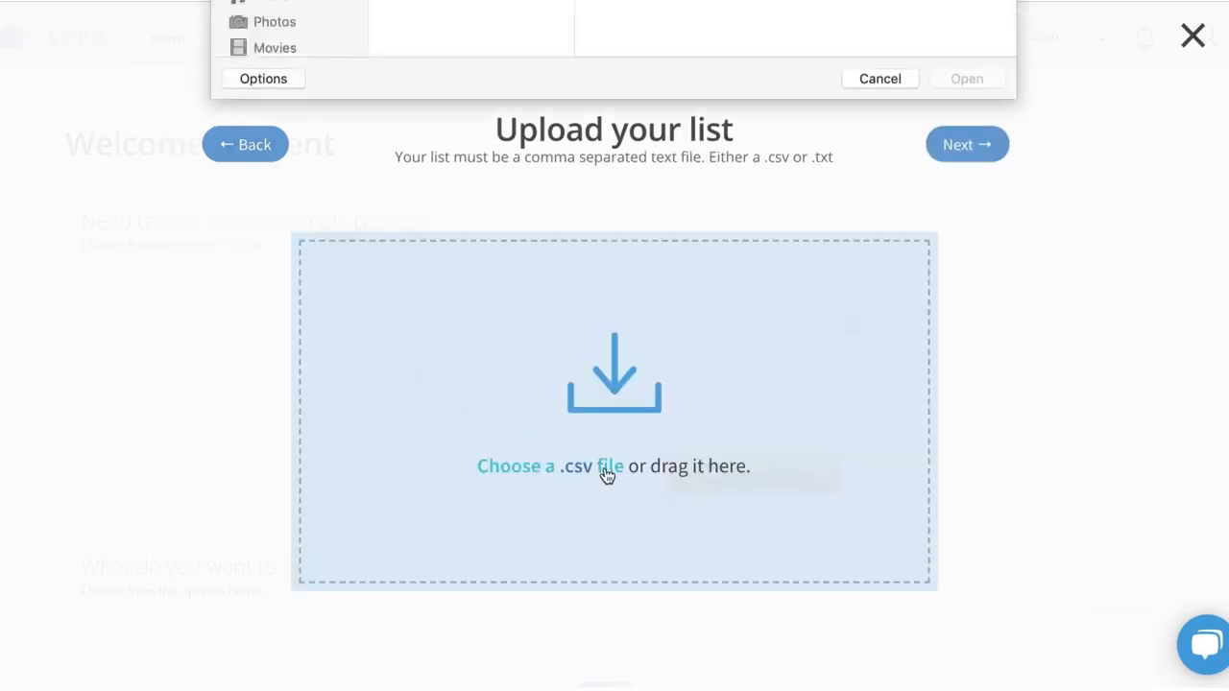
click(881, 430)
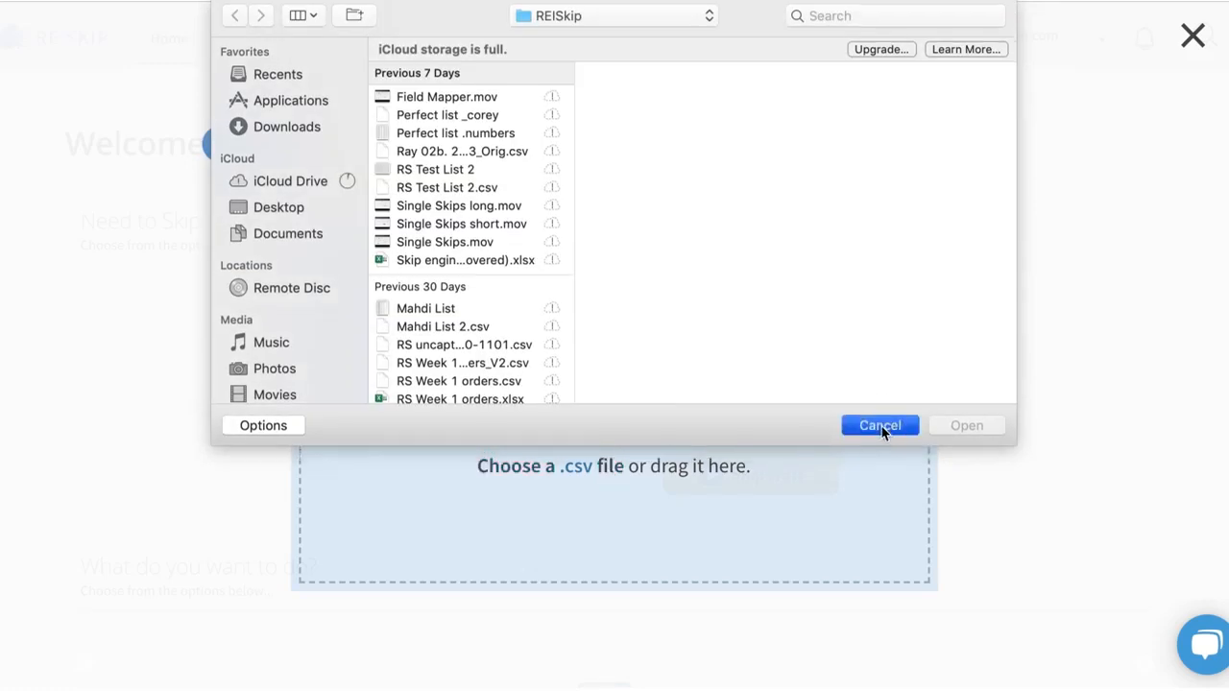
key(super+space)
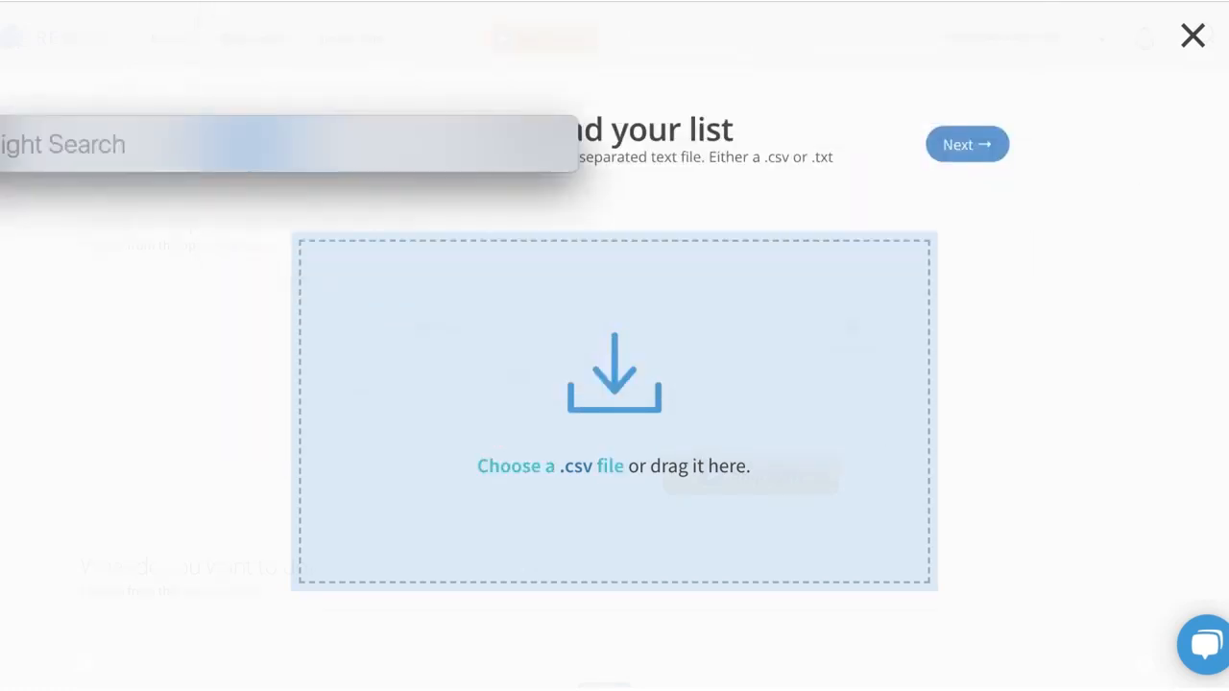
text(re)
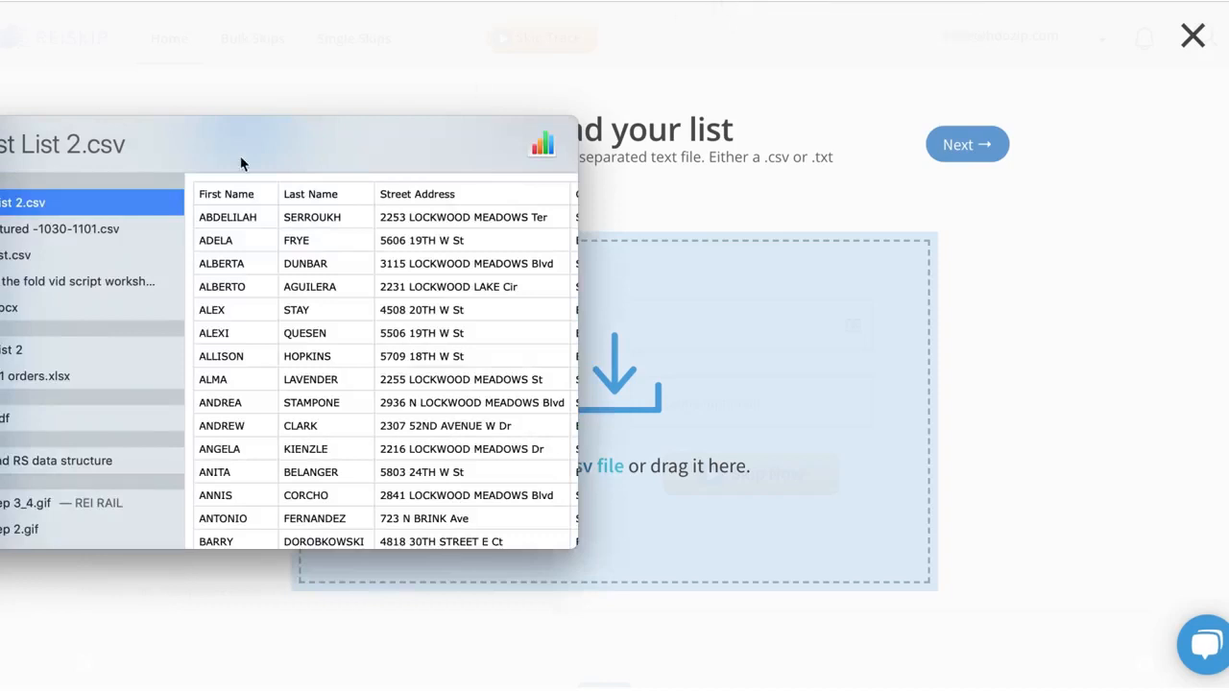
drag(79, 204, 757, 315)
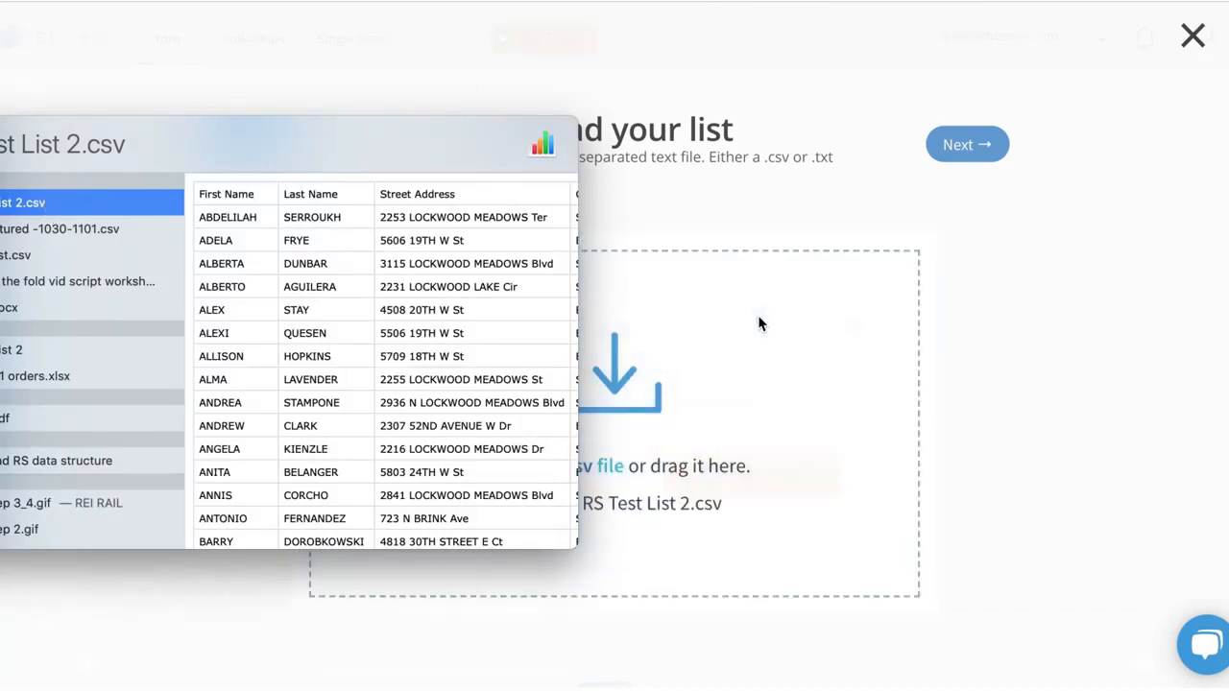
click(1178, 212)
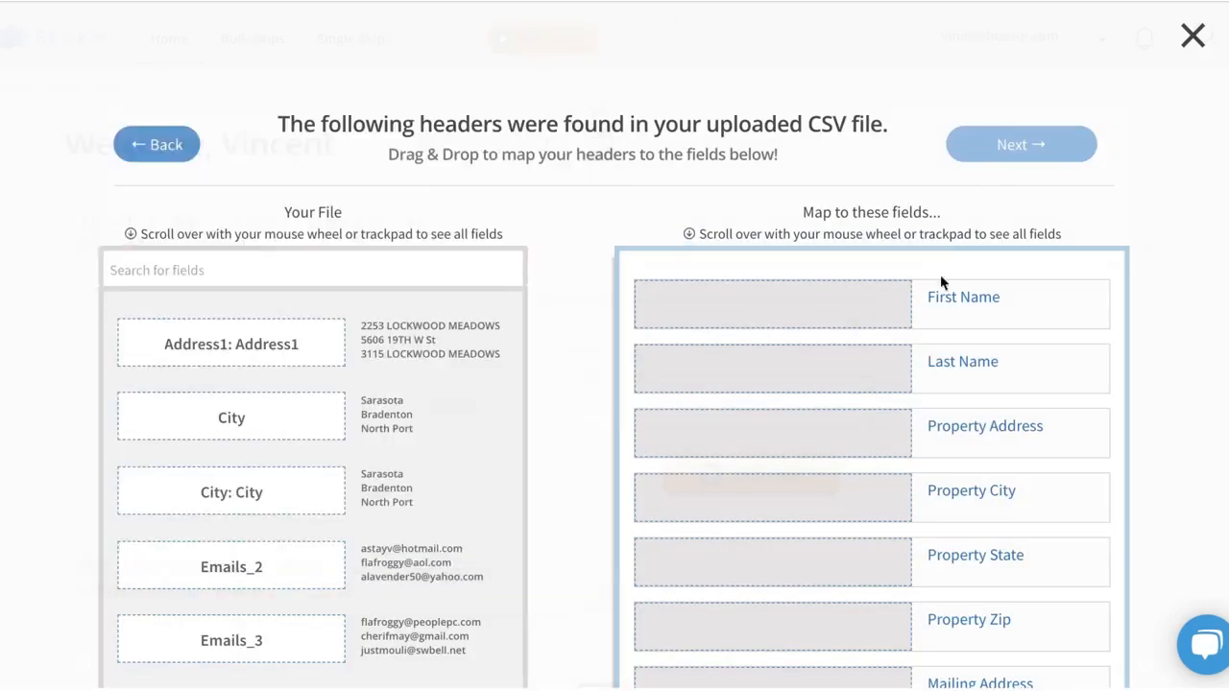
Look through the headers and sample values found in the uploaded CSV file.
scroll(572, 422, down, 3)
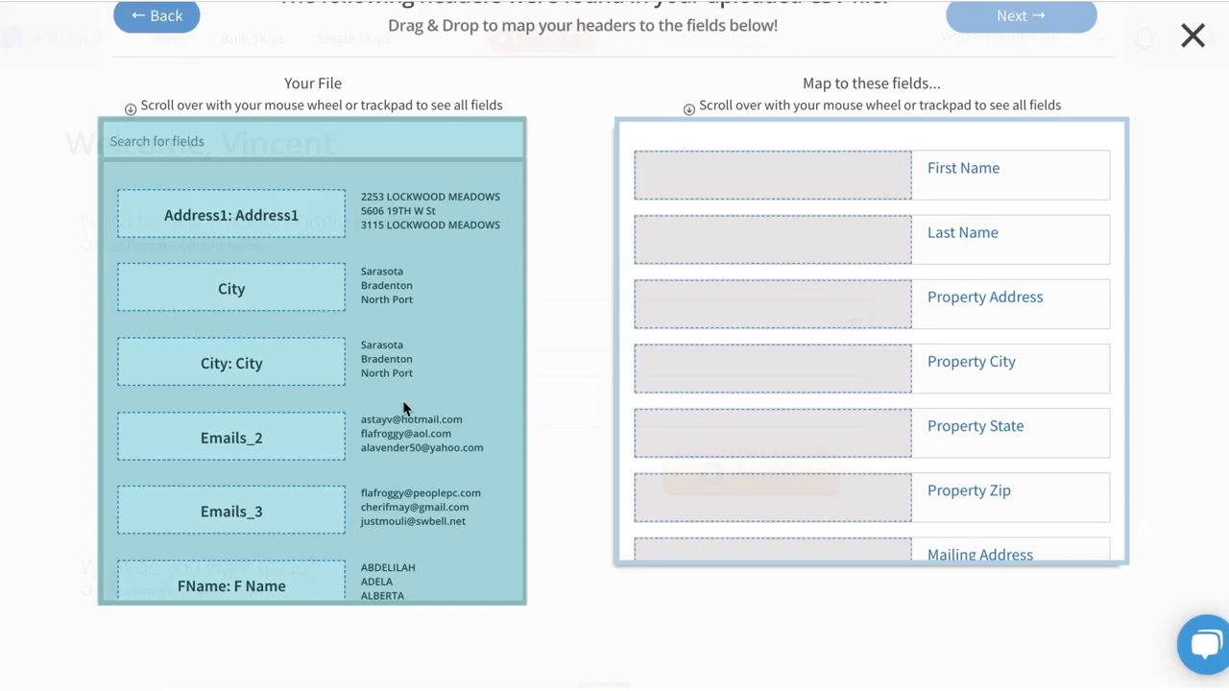
scroll(403, 408, down, 5)
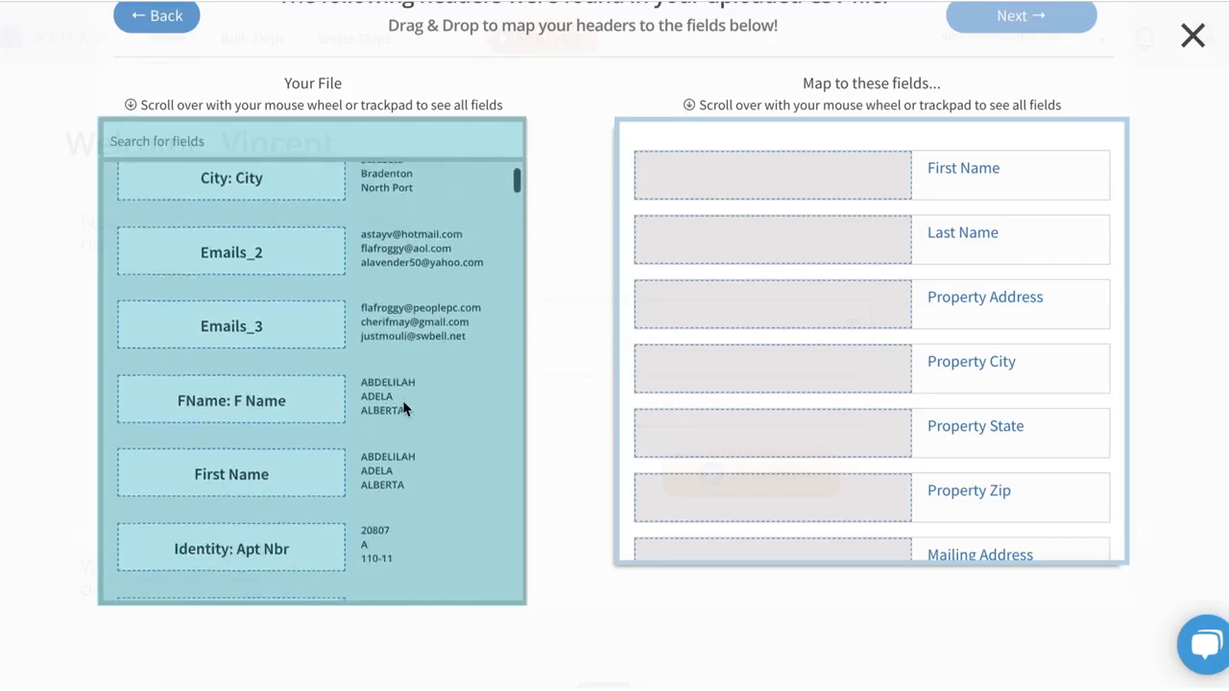
scroll(403, 408, down, 10)
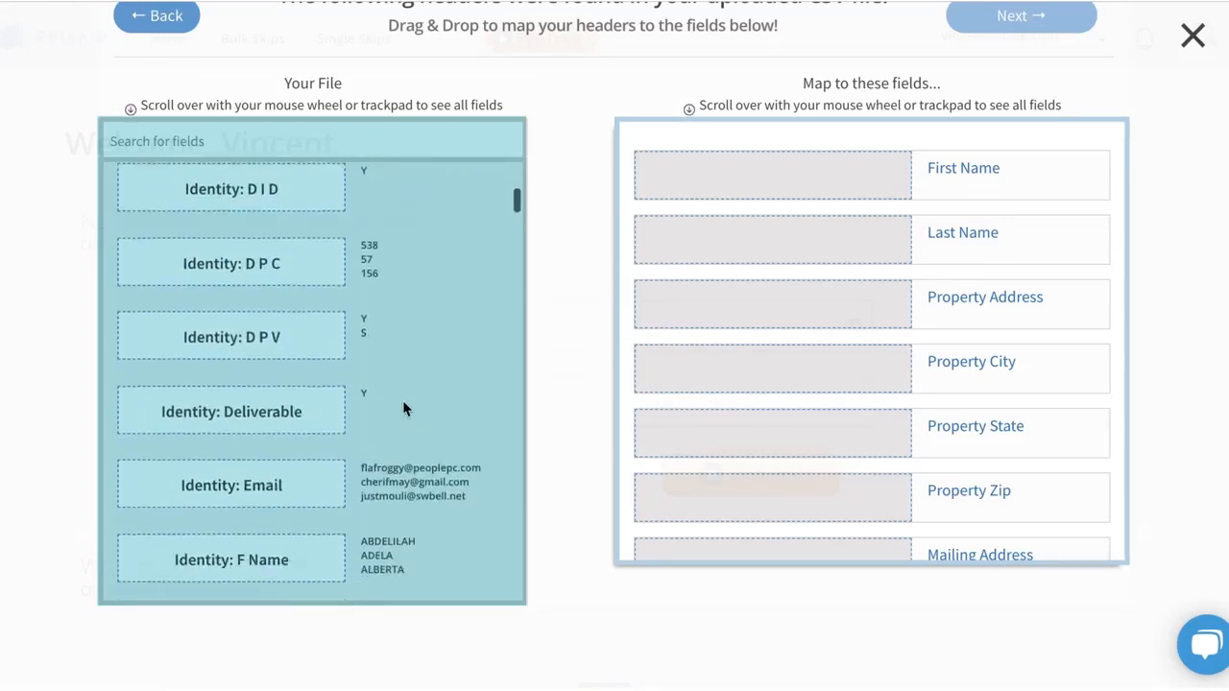
scroll(403, 408, down, 15)
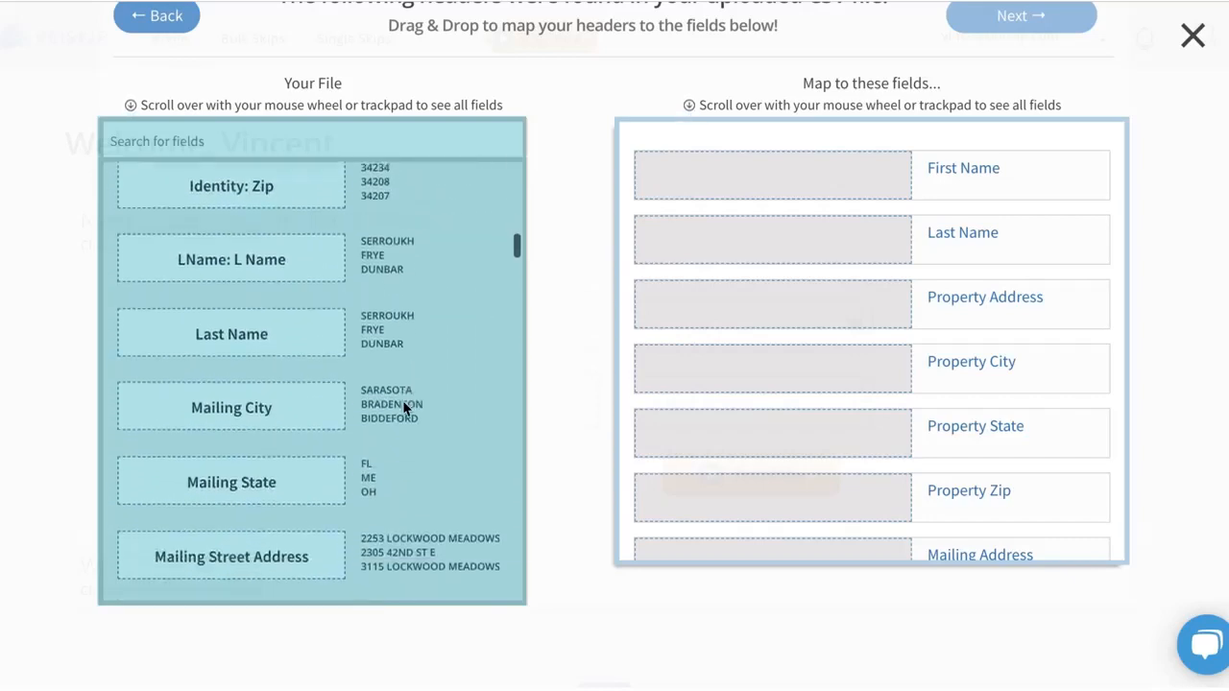
scroll(403, 408, down, 15)
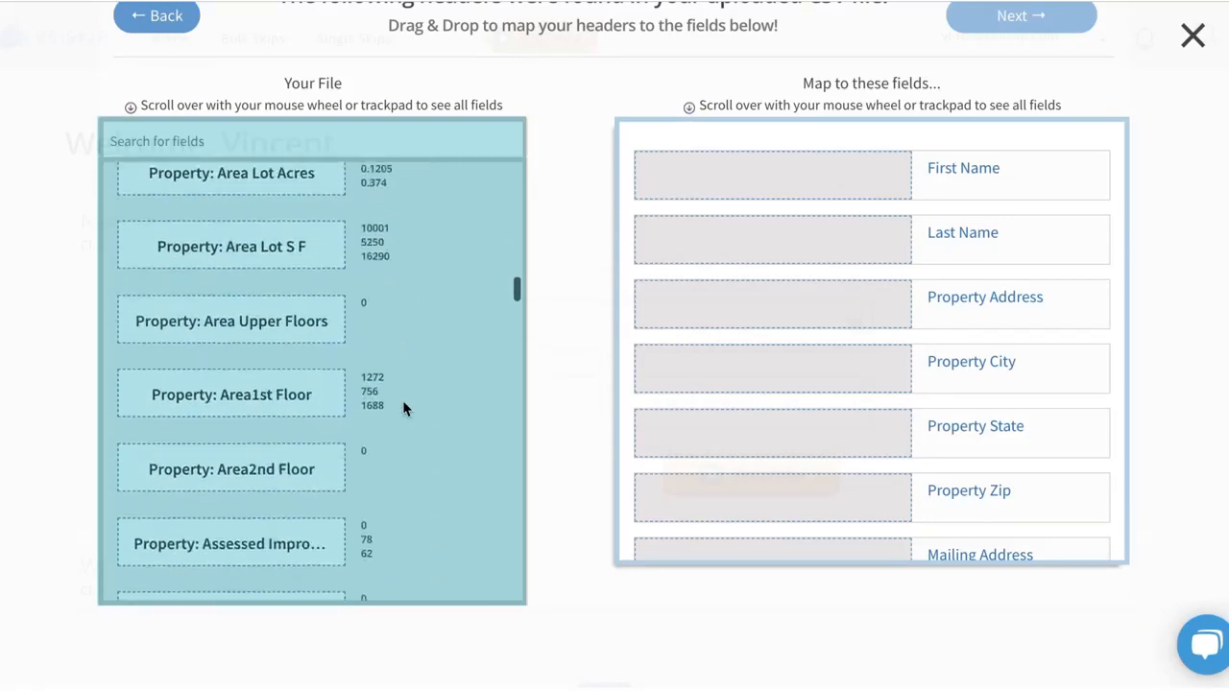
scroll(403, 408, down, 15)
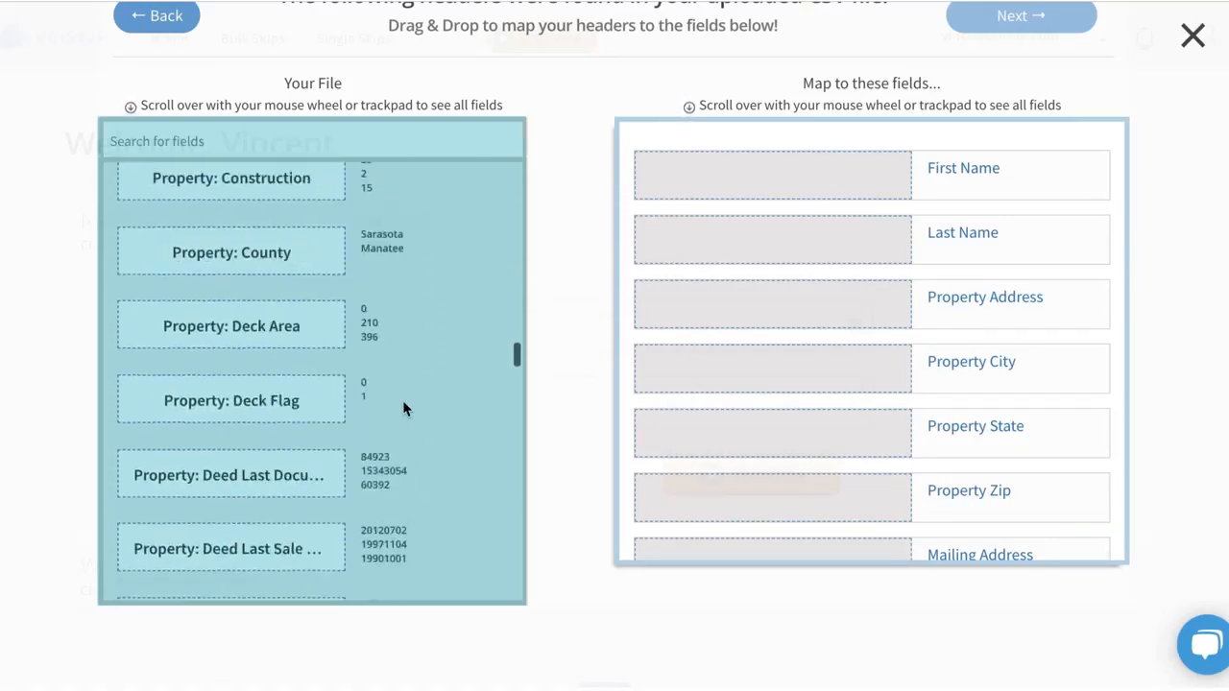
scroll(404, 408, down, 15)
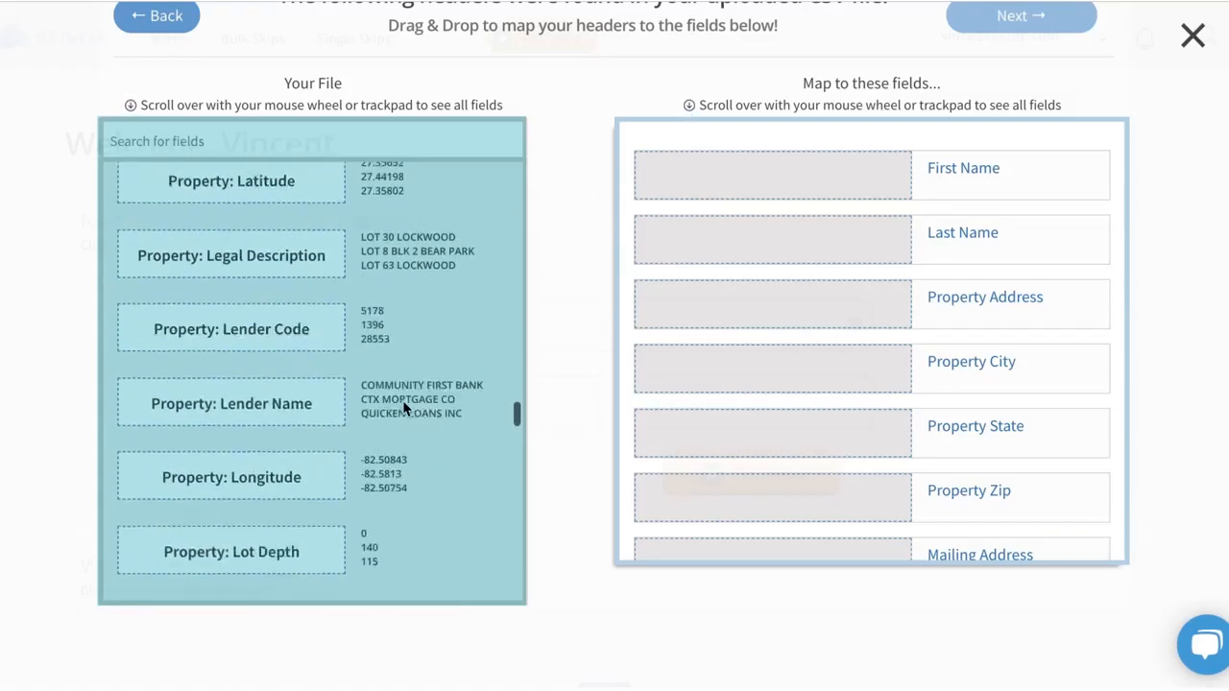
scroll(403, 408, down, 15)
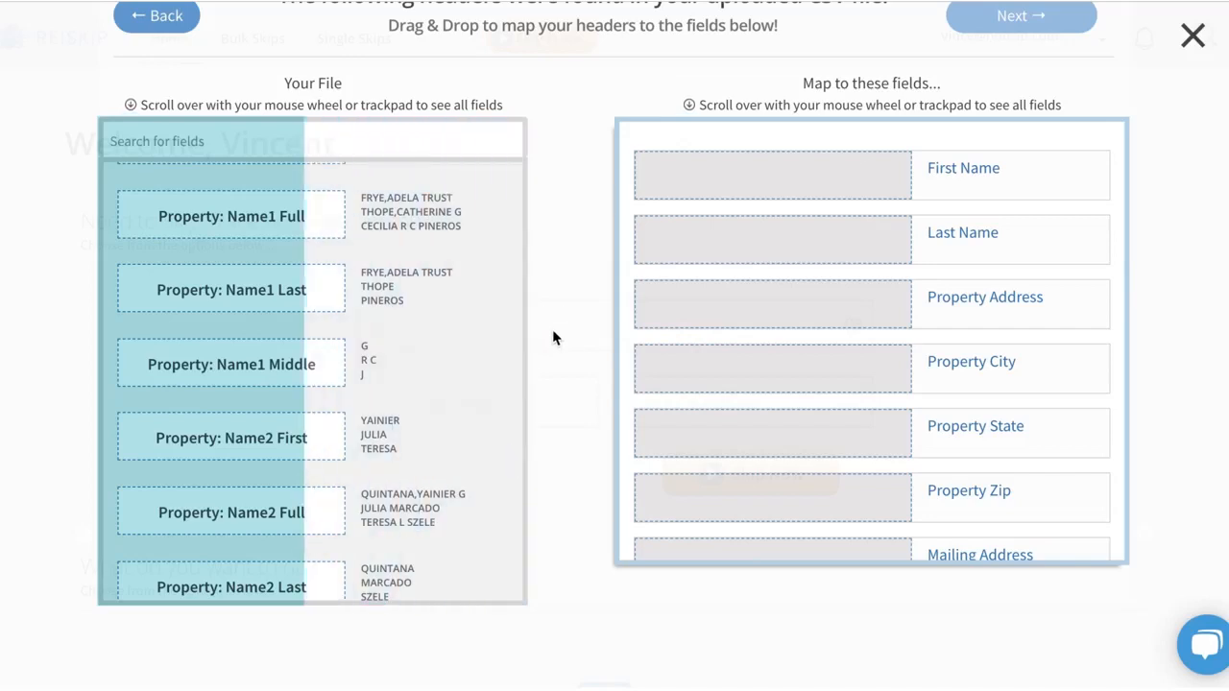
Review the complete set of destination fields that the file's headers can be mapped to.
scroll(811, 345, up, 1)
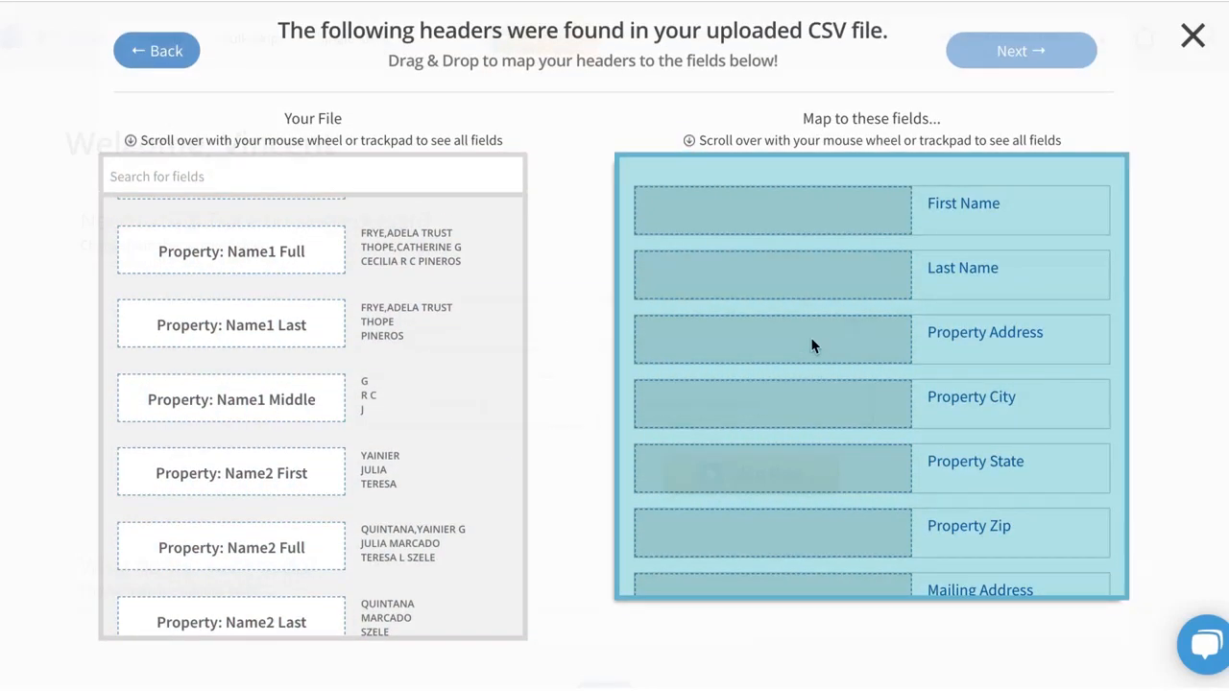
scroll(812, 345, down, 4)
scroll(811, 345, up, 4)
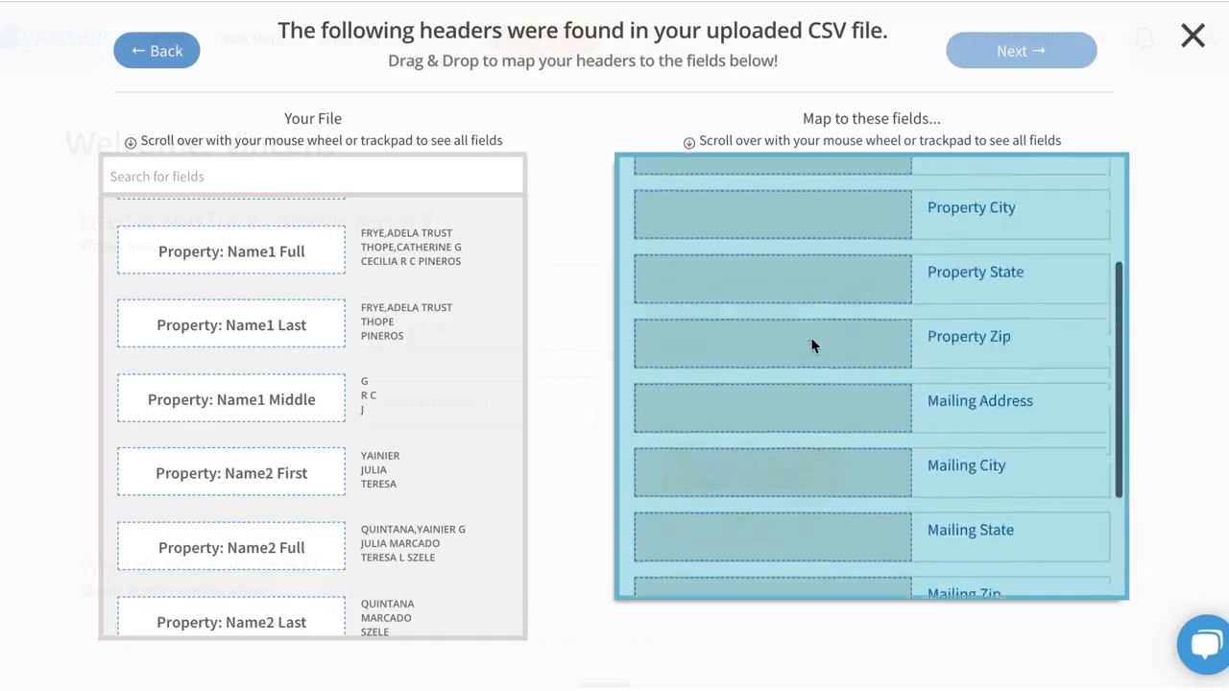
scroll(811, 345, down, 4)
scroll(811, 346, up, 5)
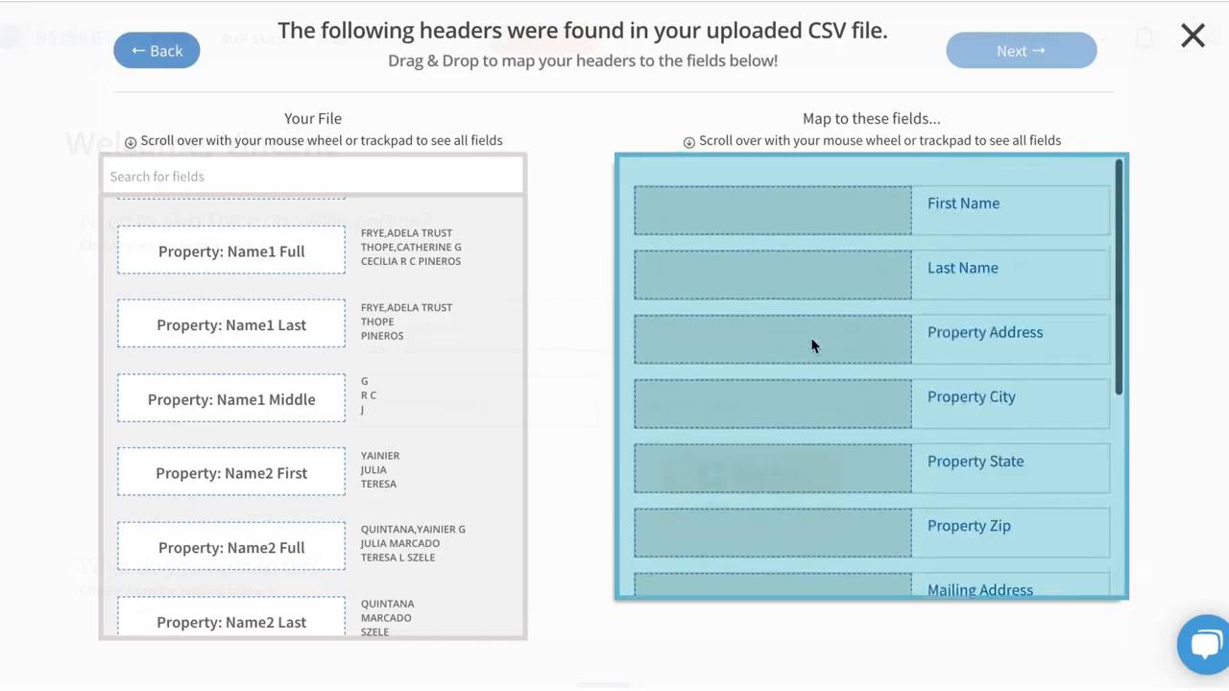
scroll(811, 346, down, 4)
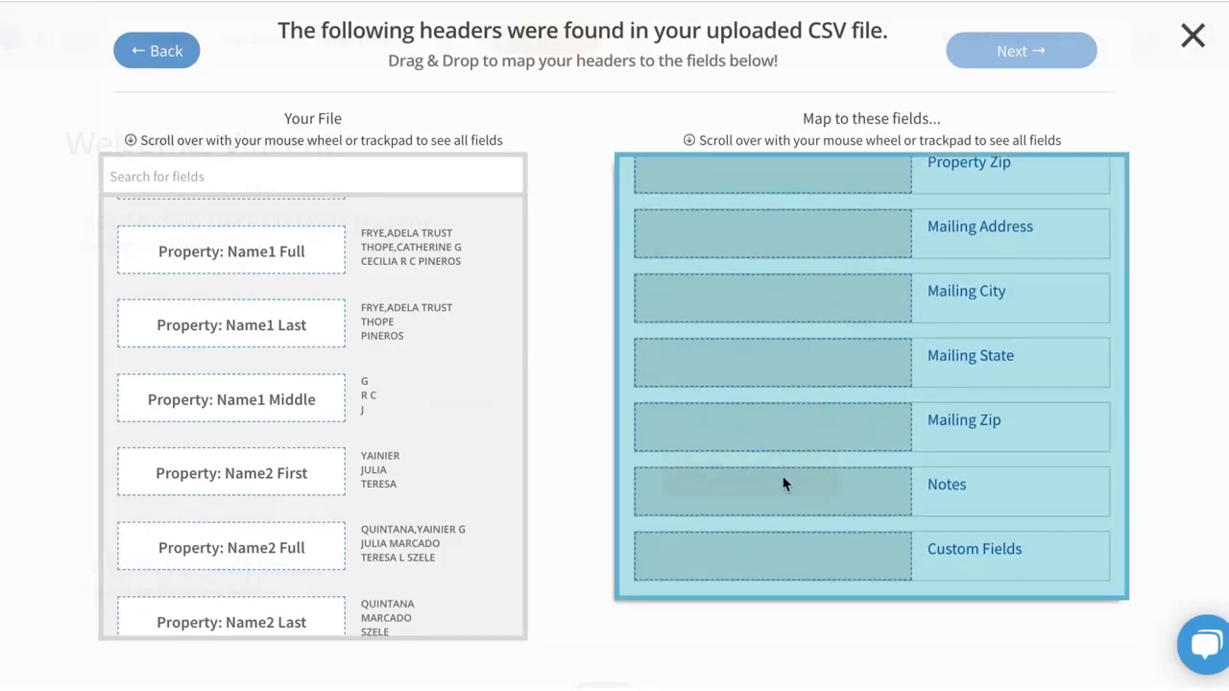
scroll(783, 484, up, 5)
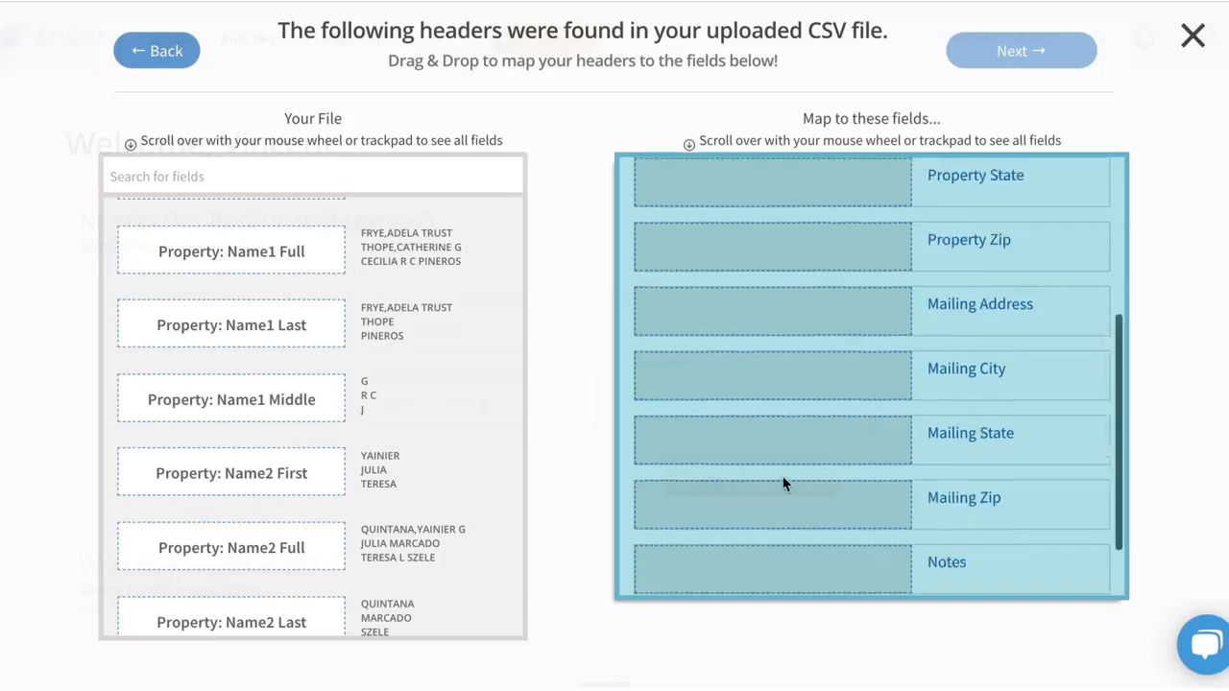
scroll(394, 424, up, 10)
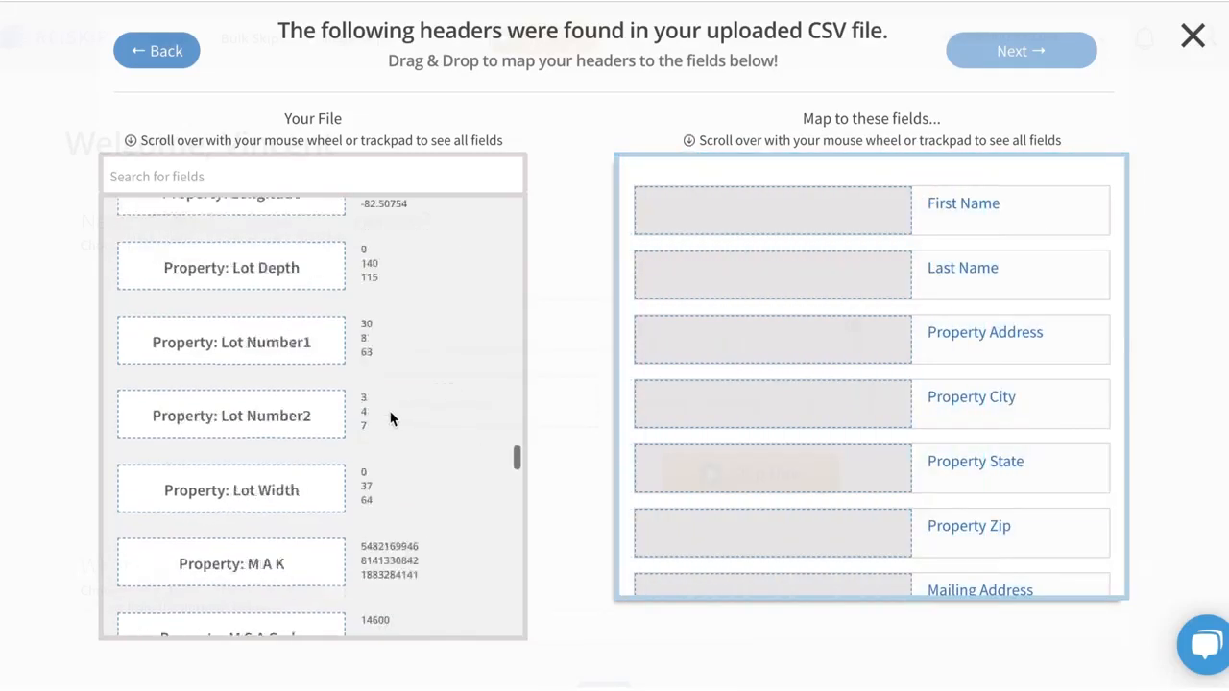
Map the file's First Name header to the First Name destination field.
scroll(390, 417, up, 5)
scroll(390, 418, up, 15)
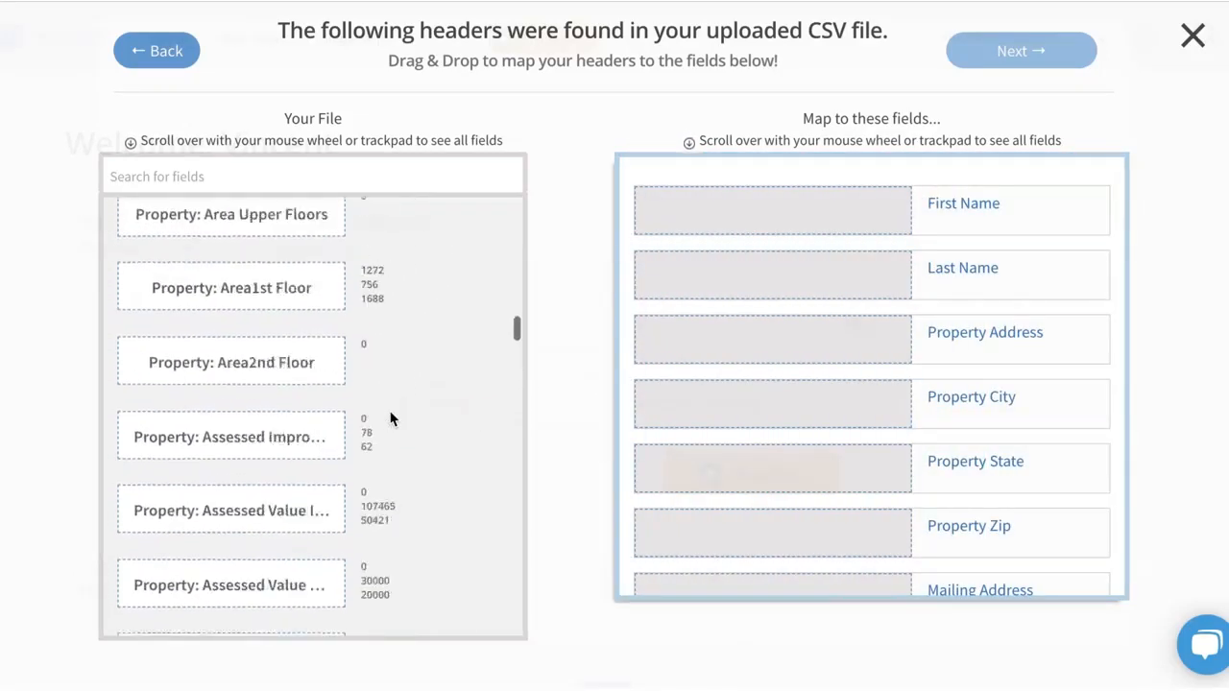
scroll(391, 417, up, 15)
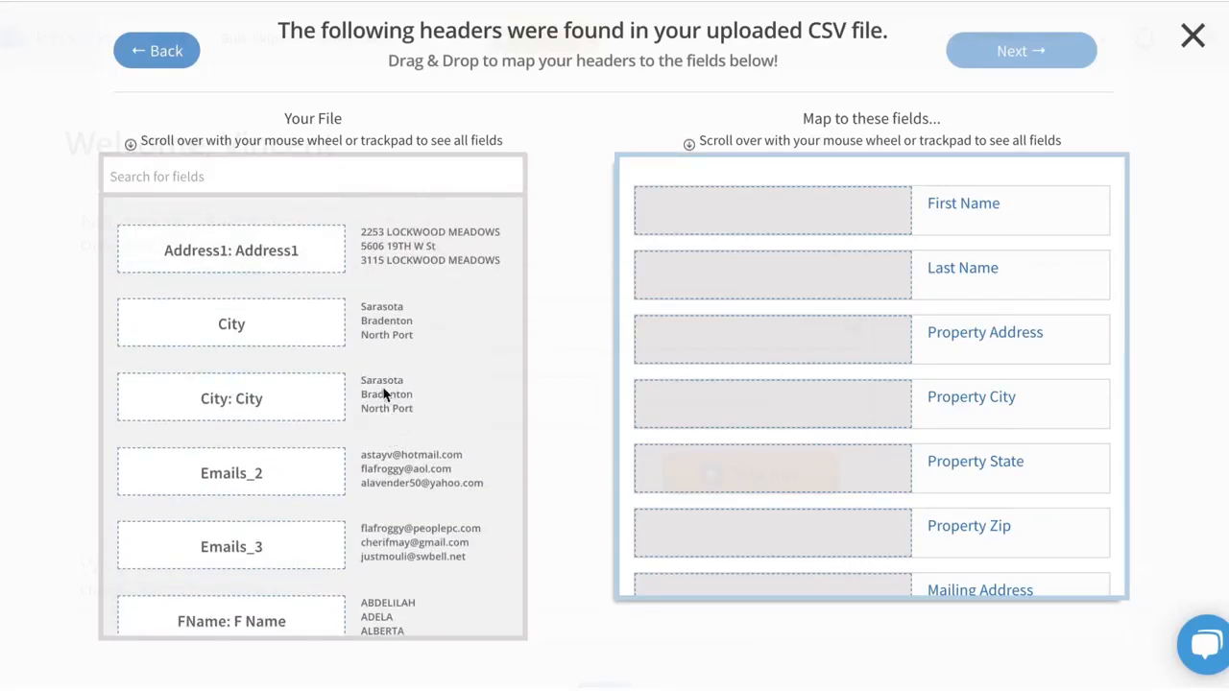
scroll(303, 464, down, 1)
scroll(303, 464, down, 1)
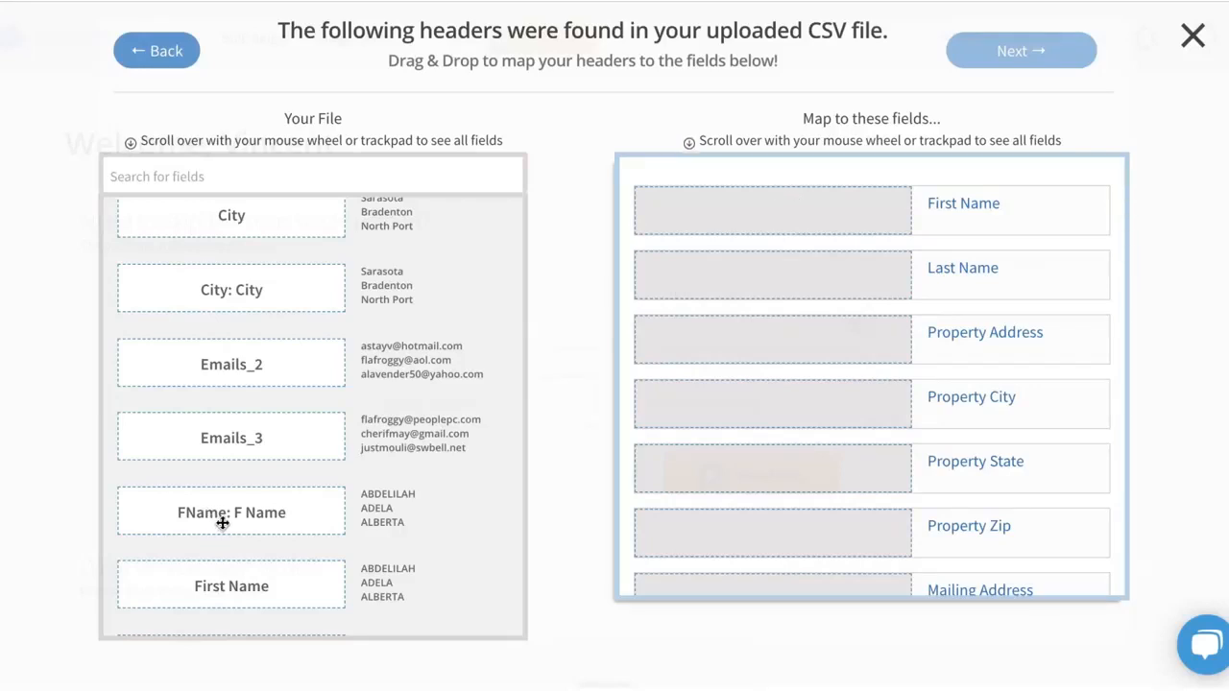
drag(242, 587, 782, 222)
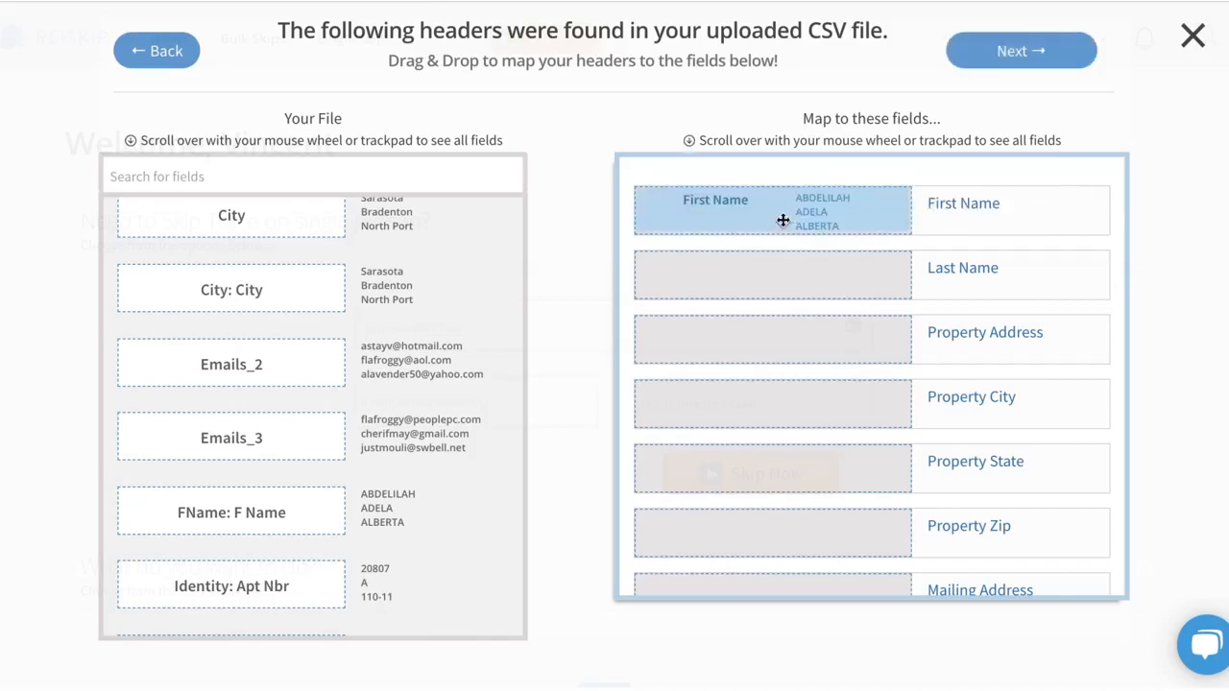
Map the file's Last Name header to the Last Name destination field.
scroll(205, 483, down, 3)
scroll(205, 483, down, 10)
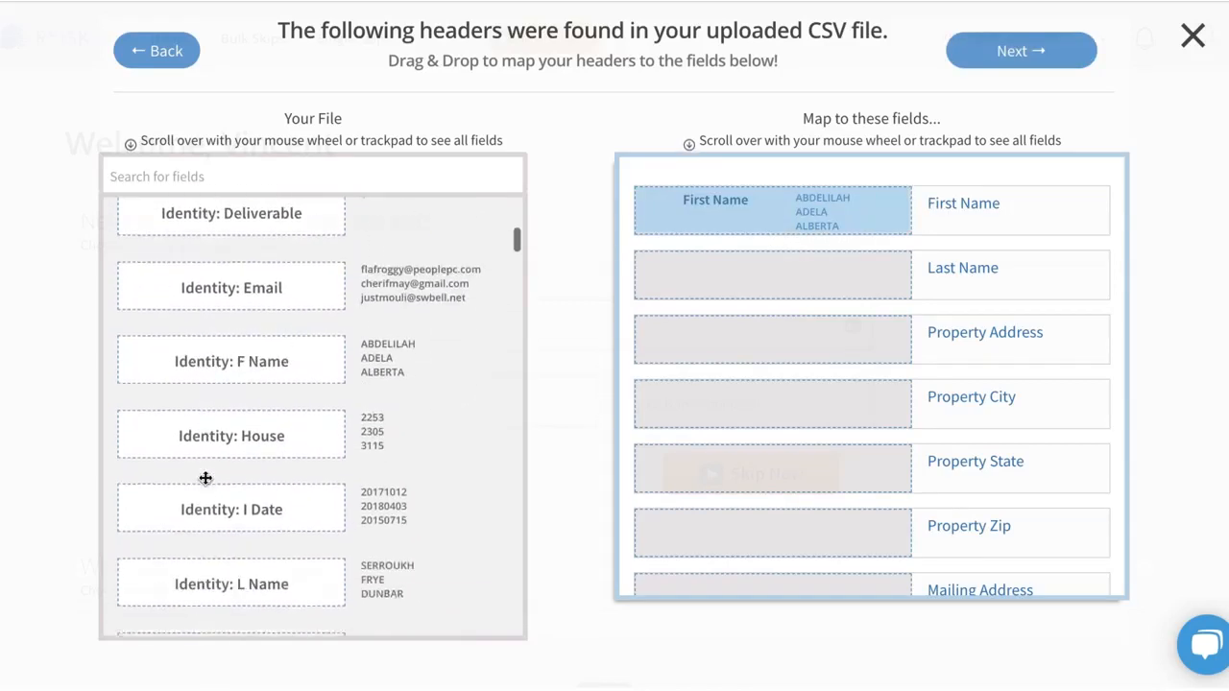
scroll(206, 483, down, 10)
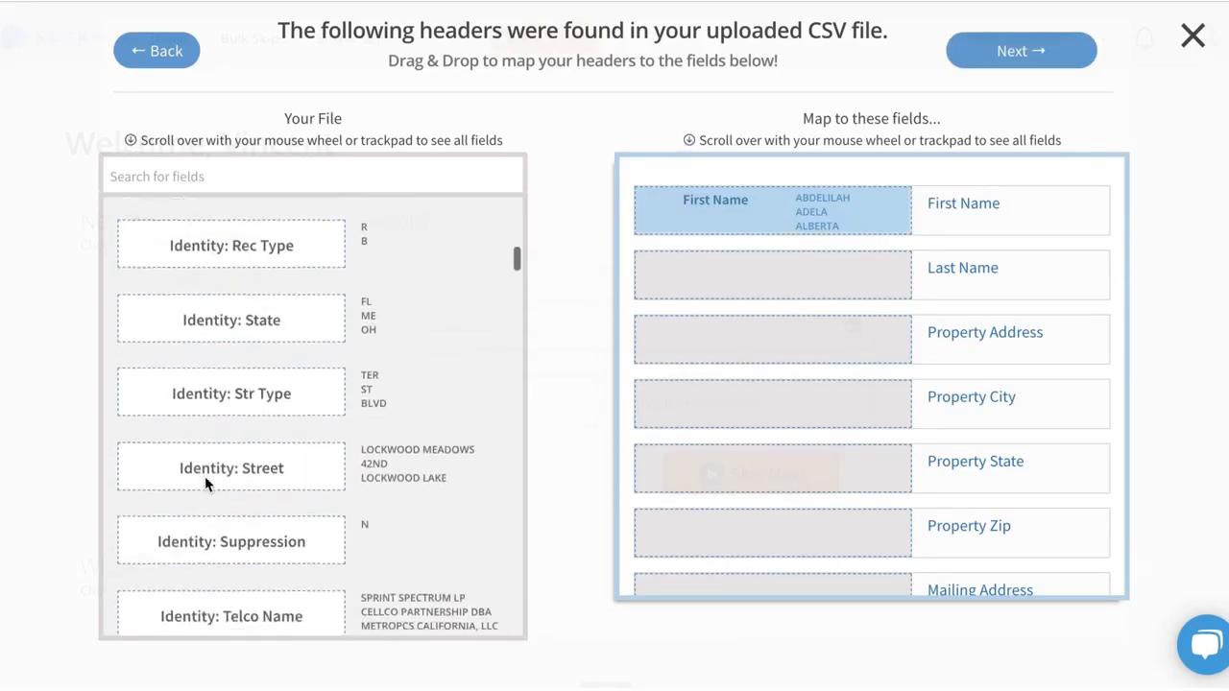
scroll(205, 478, down, 5)
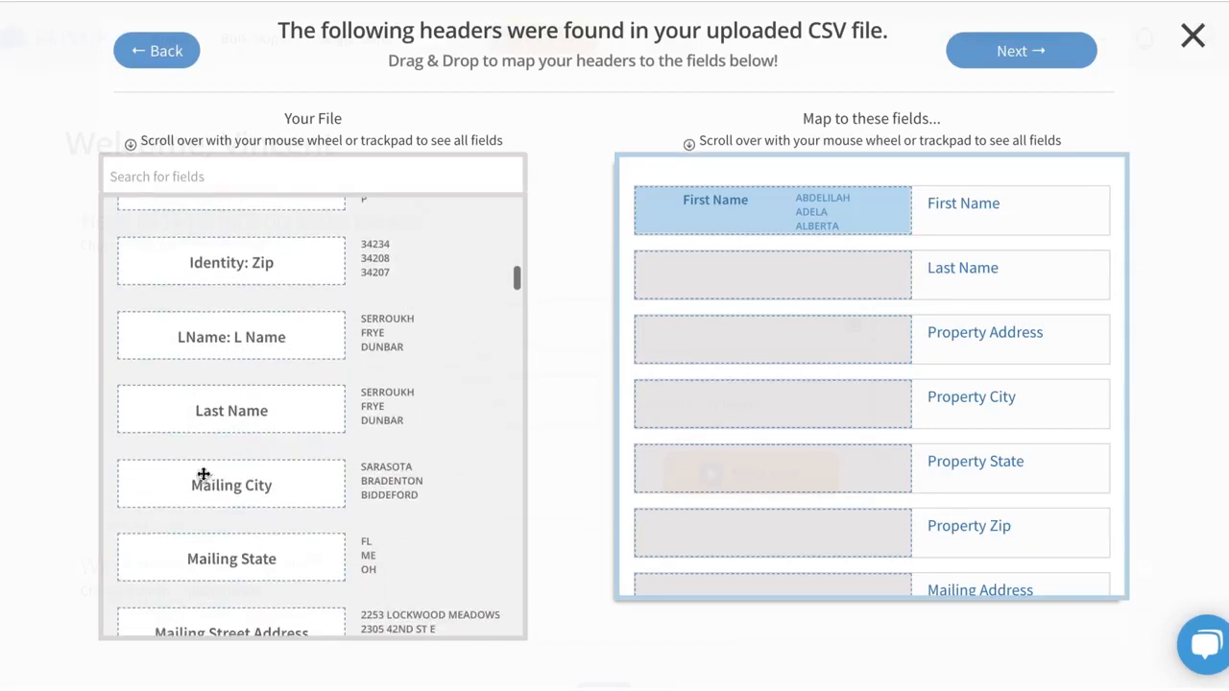
drag(225, 408, 719, 277)
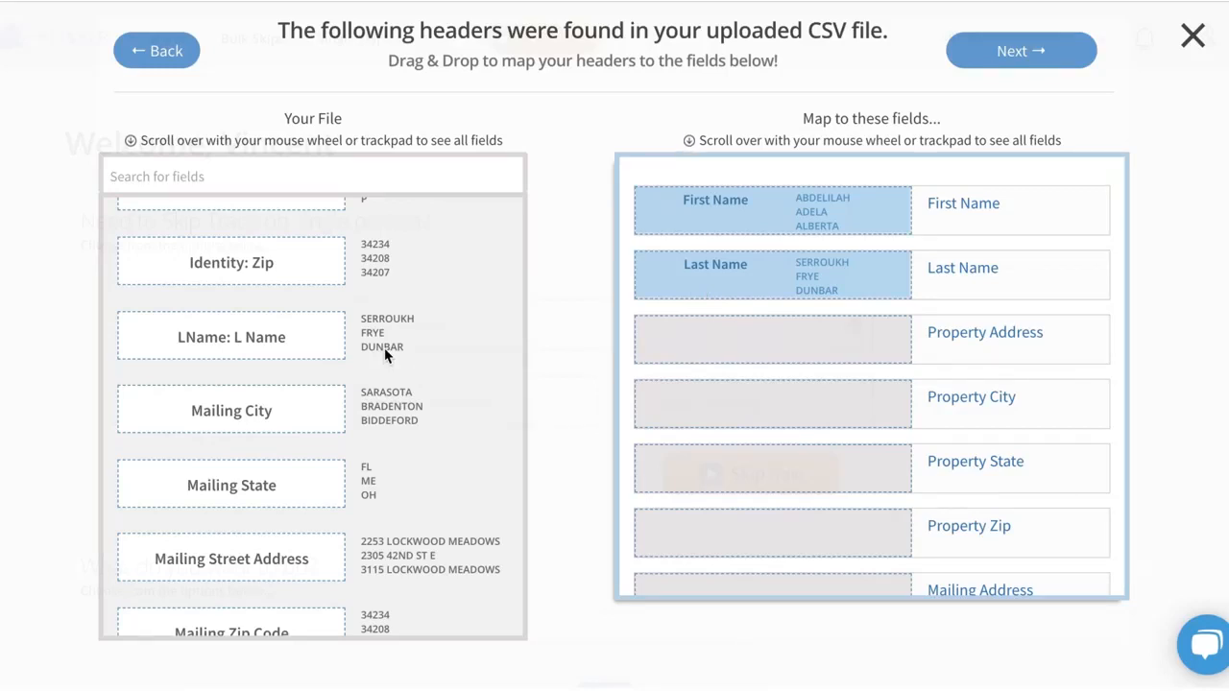
Find the file's Street Address header by searching for "street" and map it to the Property Address field.
click(355, 177)
text(street)
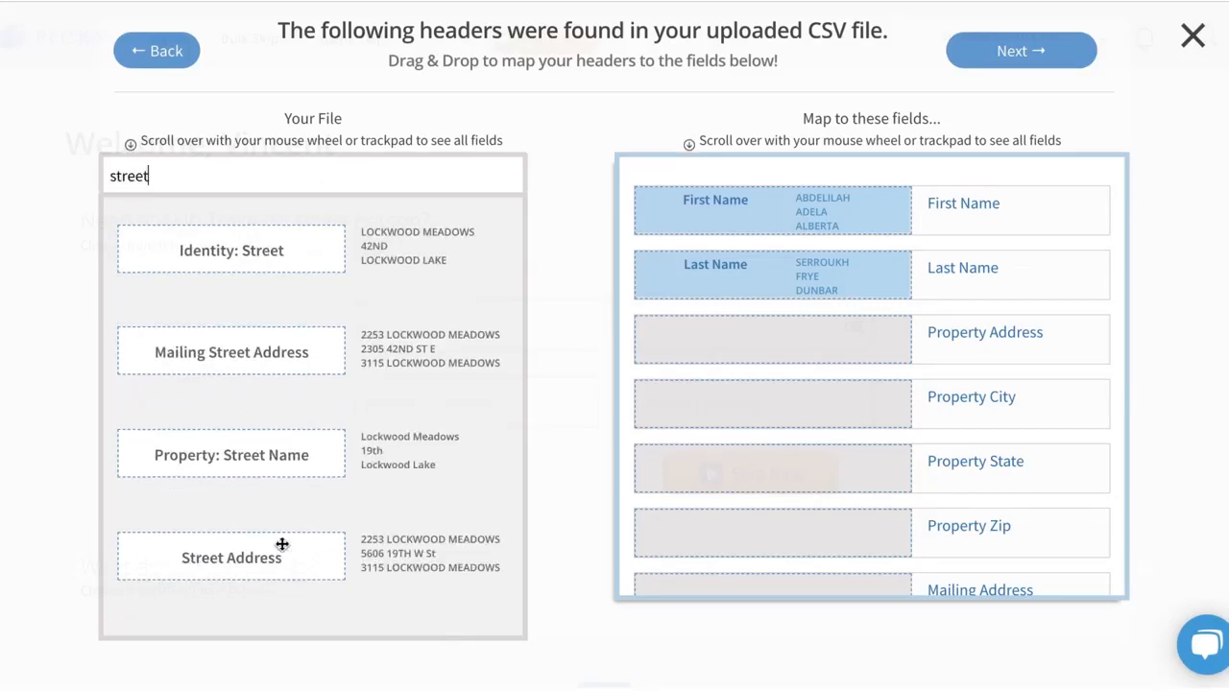
drag(278, 552, 774, 350)
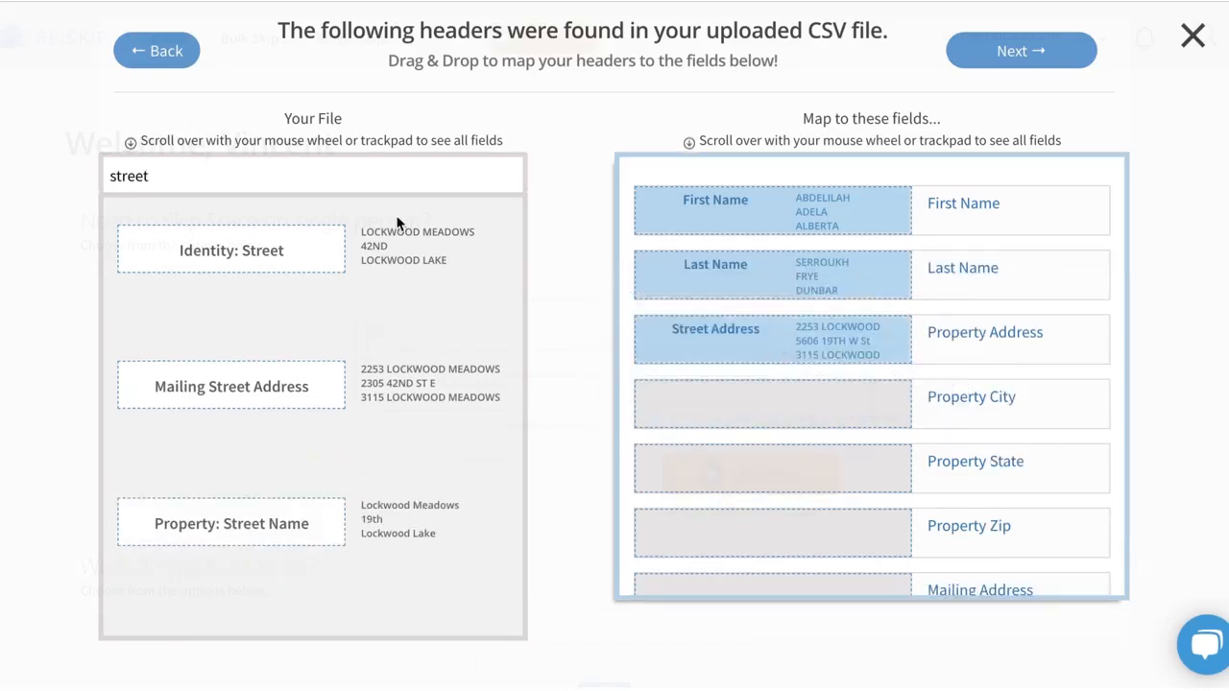
Search the file's headers for "city" and map the City header to the Property City field.
double_click(384, 178)
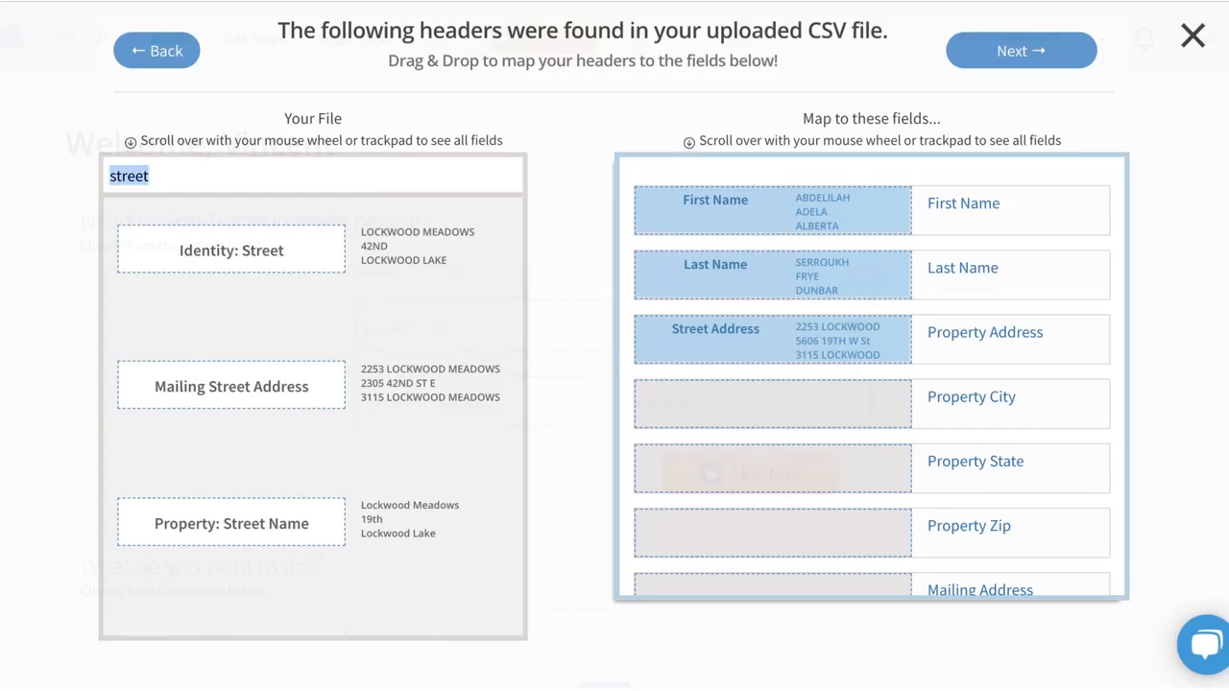
text(city)
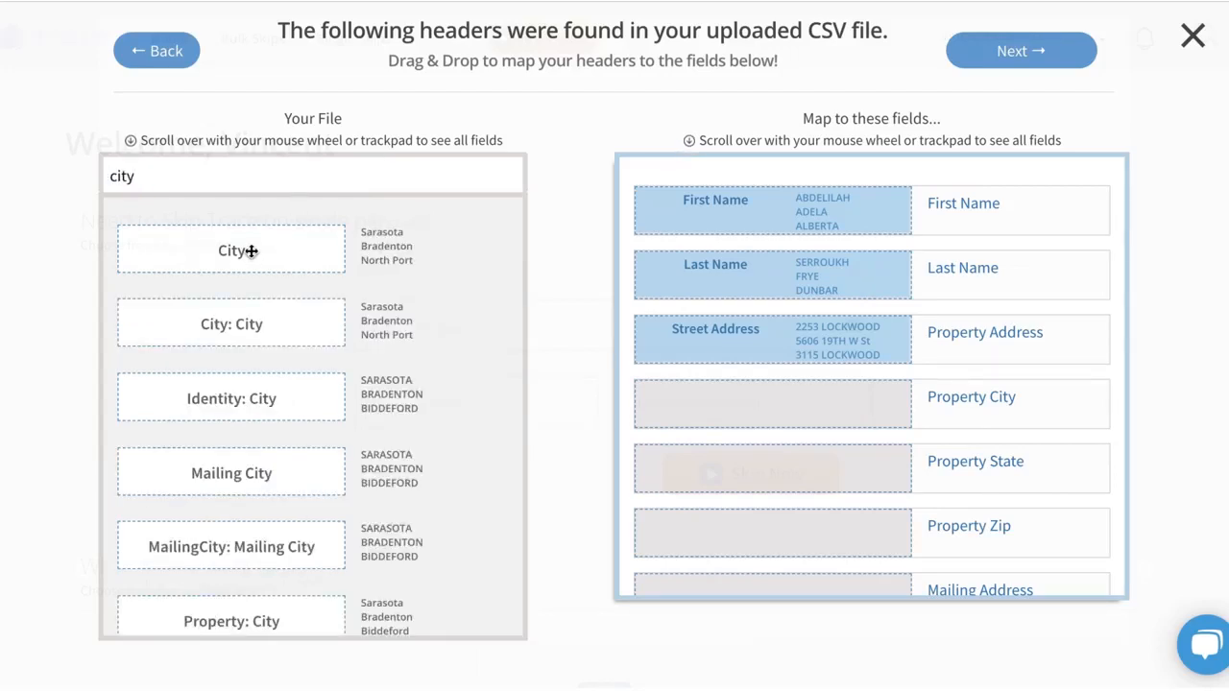
drag(252, 251, 742, 424)
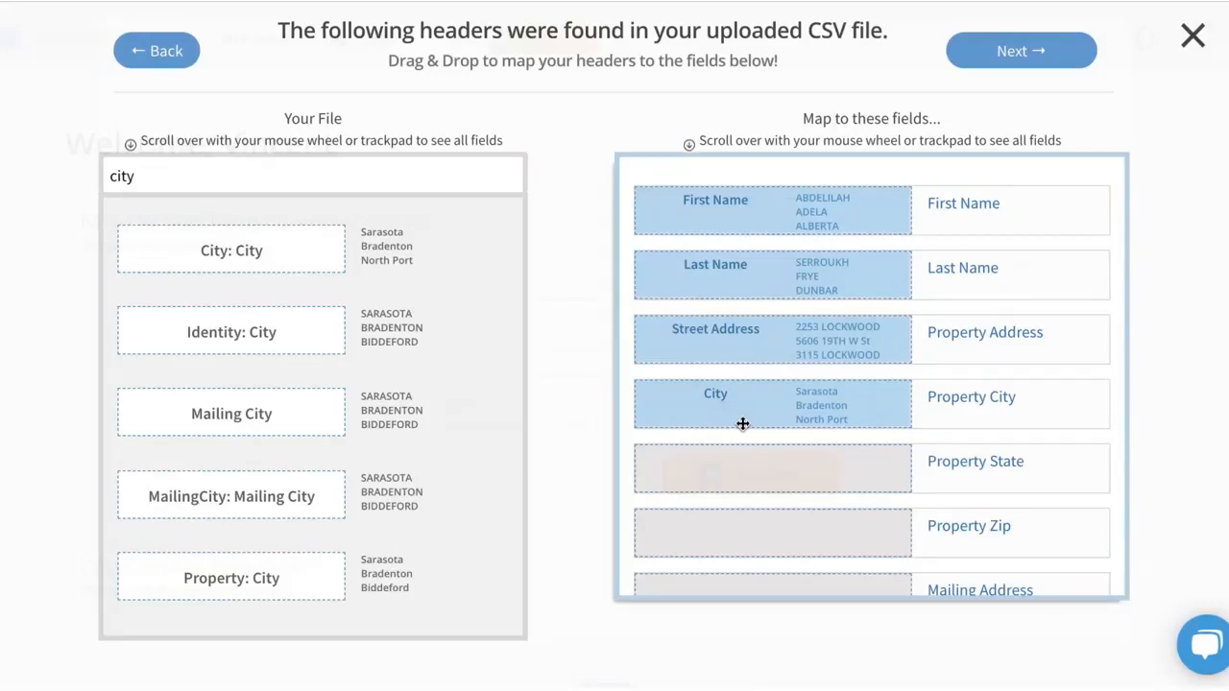
Search the file's headers for "state" and map the plain State header to the Property State field.
double_click(359, 173)
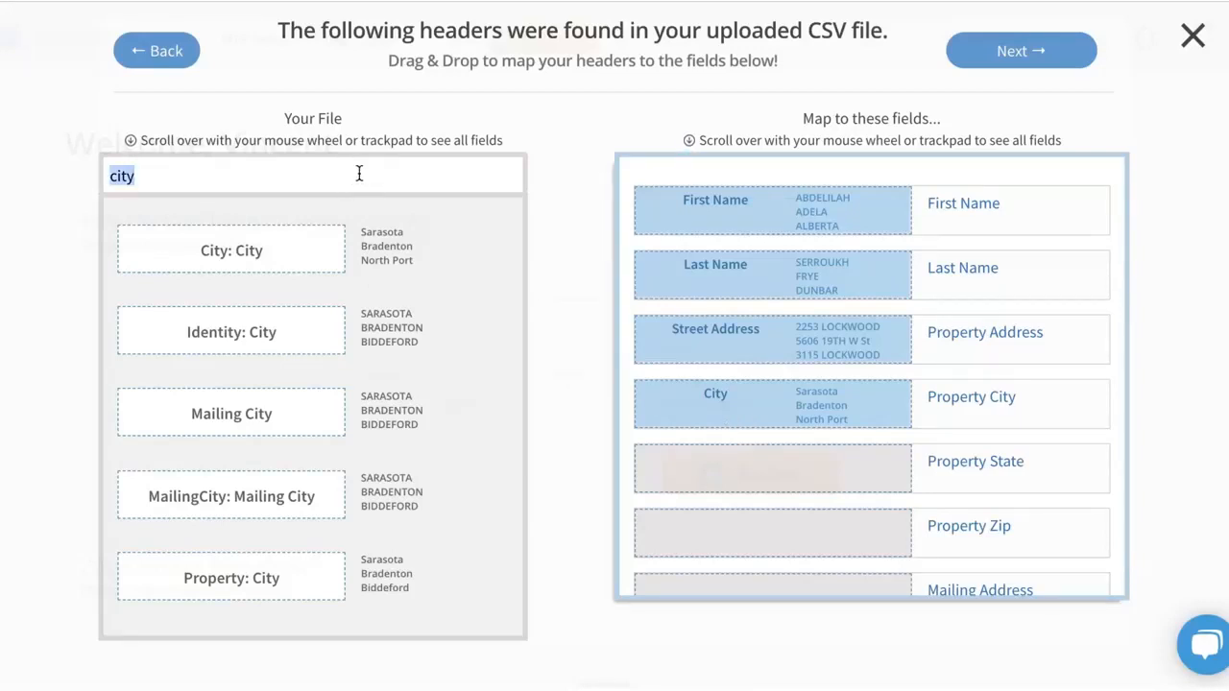
text(strate)
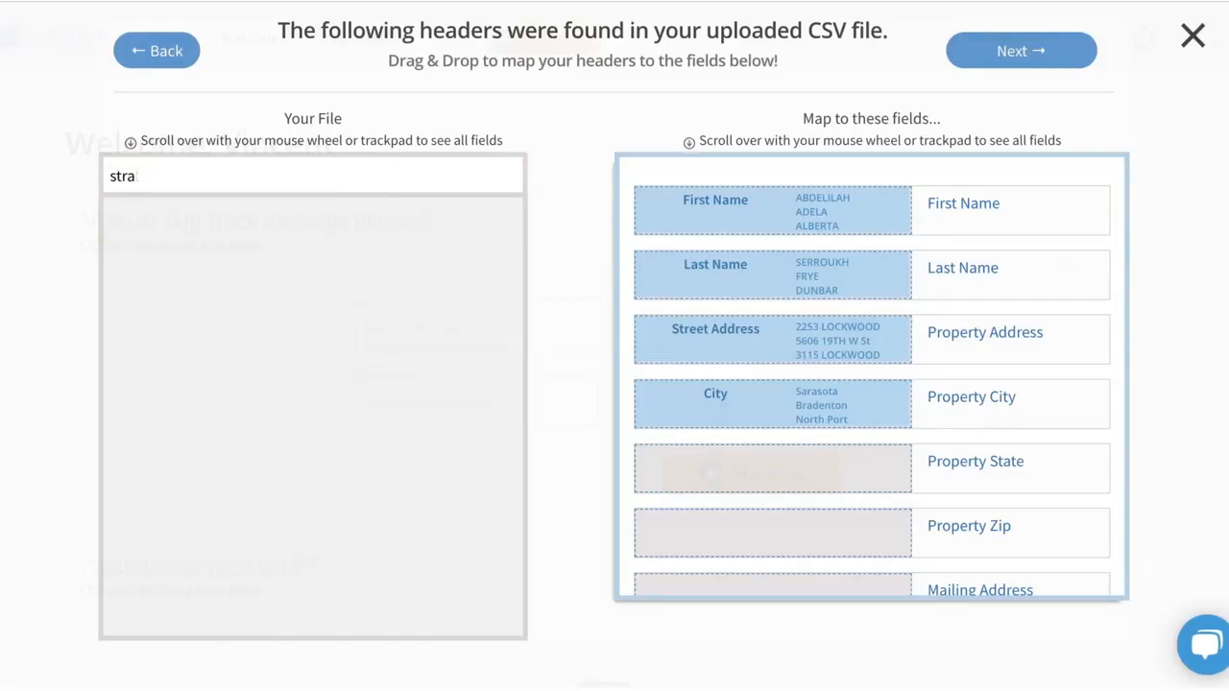
key(BackSpace)
key(BackSpace)
text(a)
key(BackSpace)
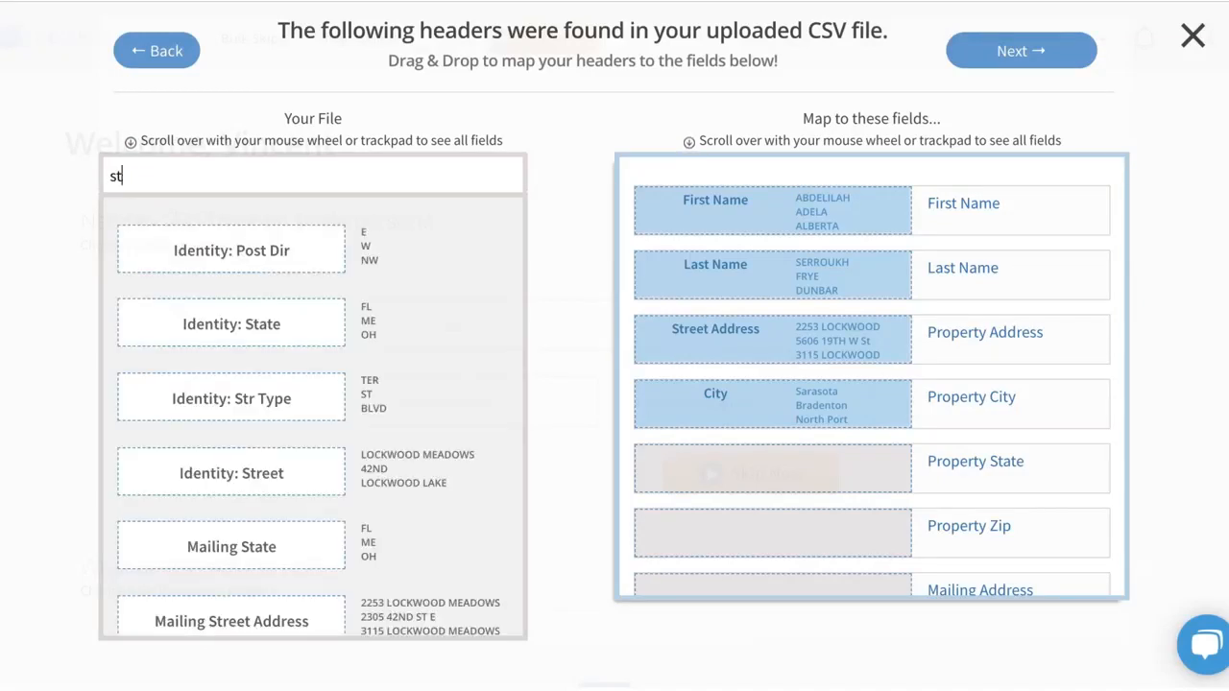
text(ate)
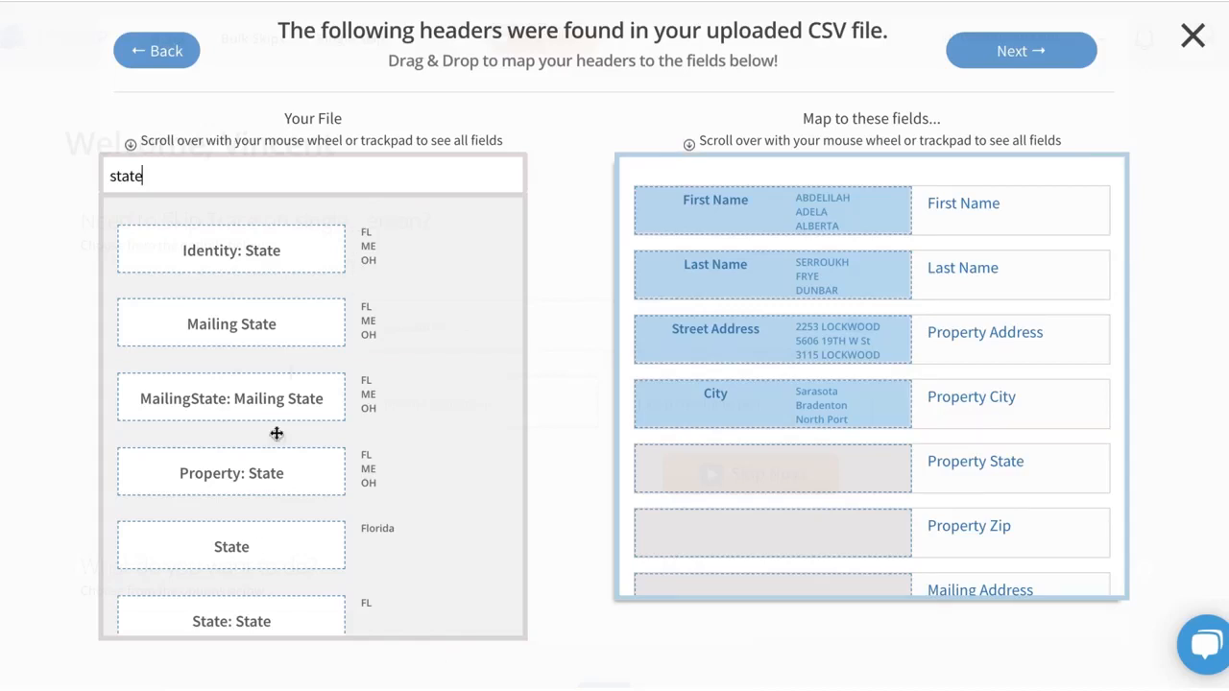
drag(258, 537, 755, 468)
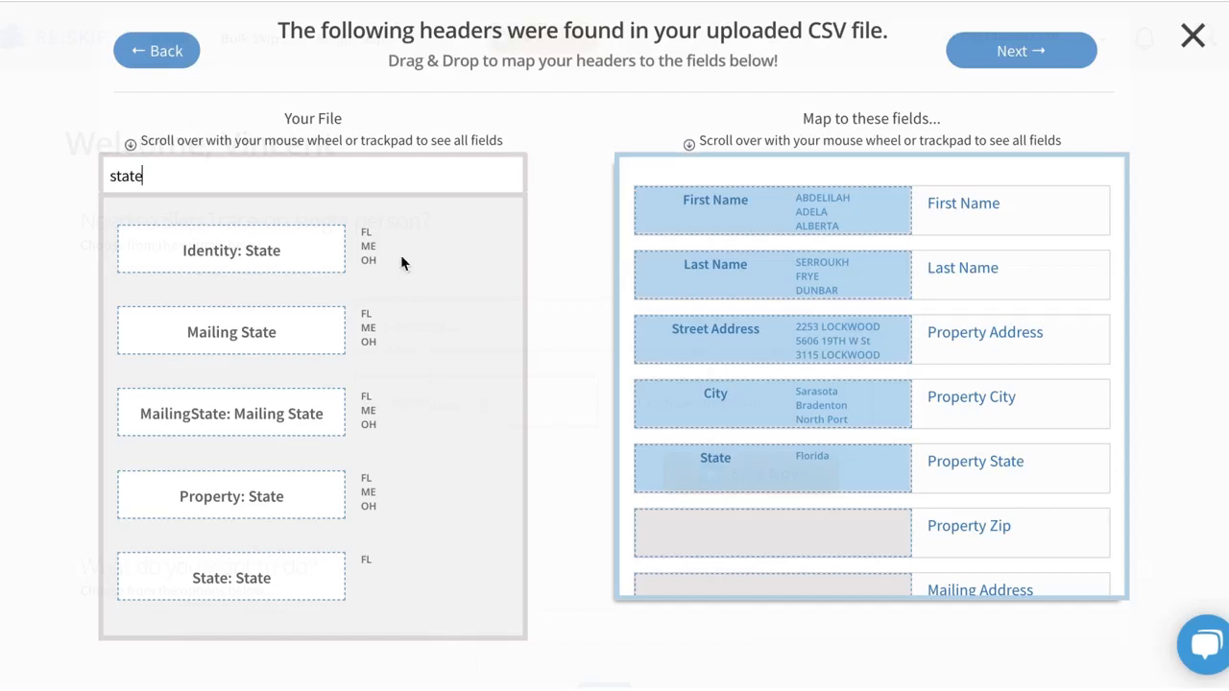
Search the file's headers for "zip" and map the Zip Code header to the Property Zip field.
double_click(386, 181)
text(zip)
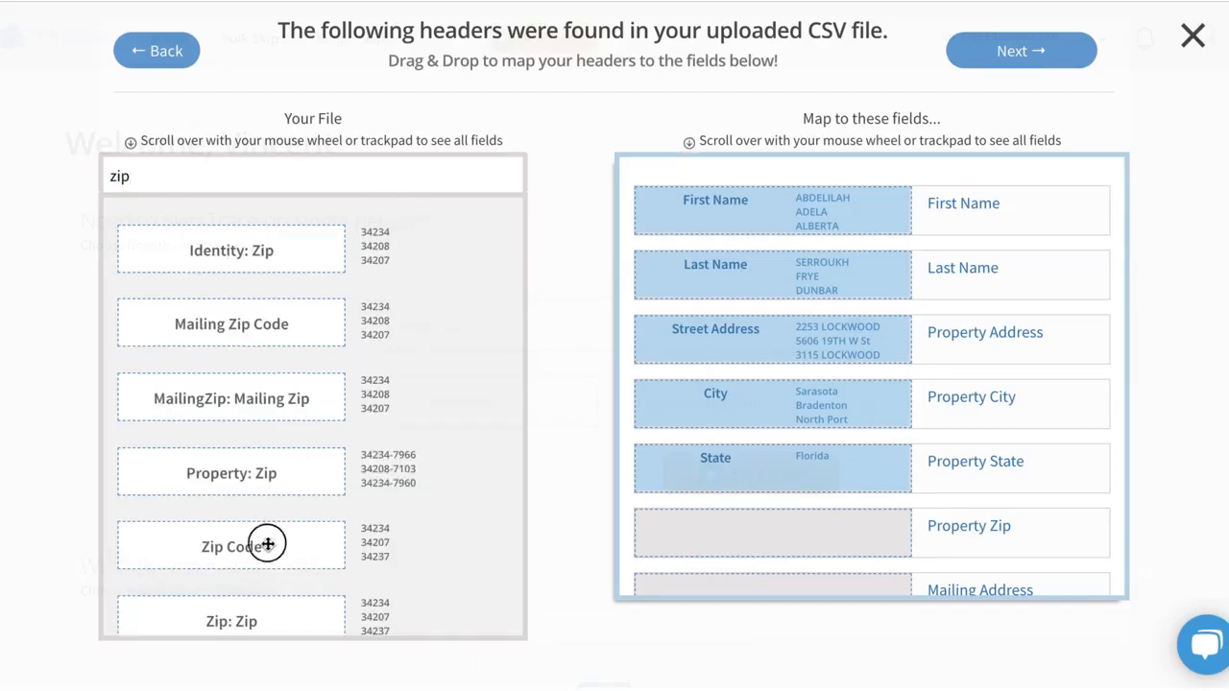
drag(267, 544, 795, 542)
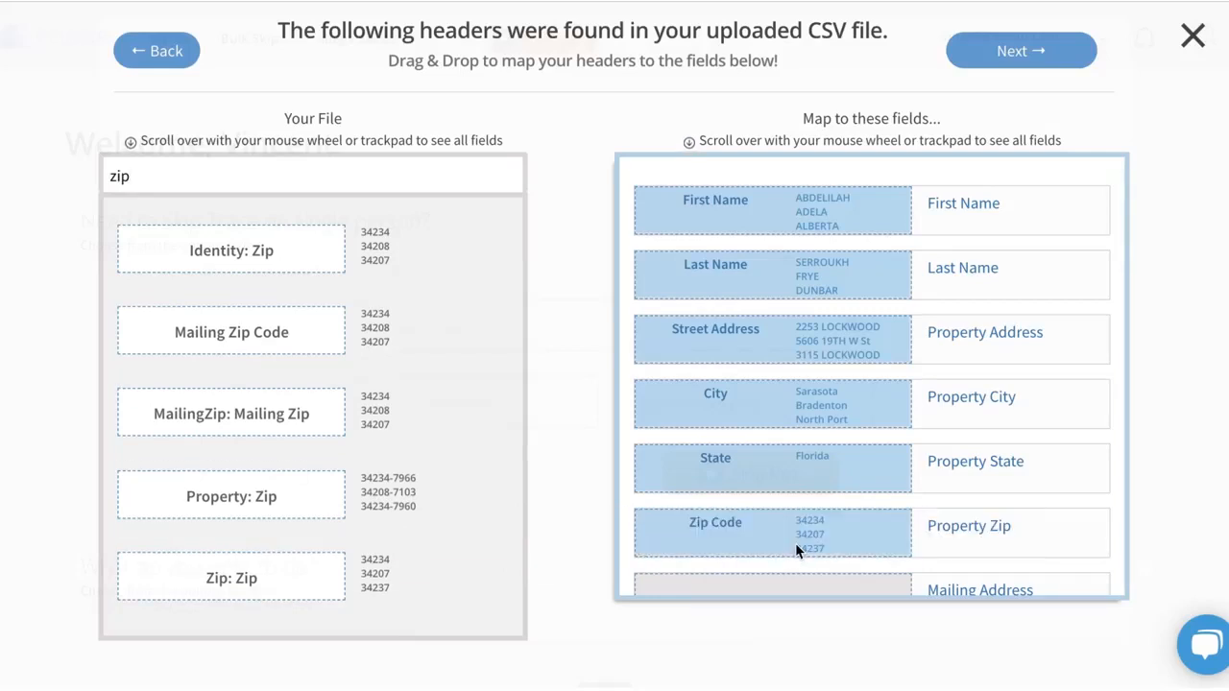
Search the file's headers for "mail" and map Mailing Street Address to the Mailing Address field.
scroll(557, 458, down, 1)
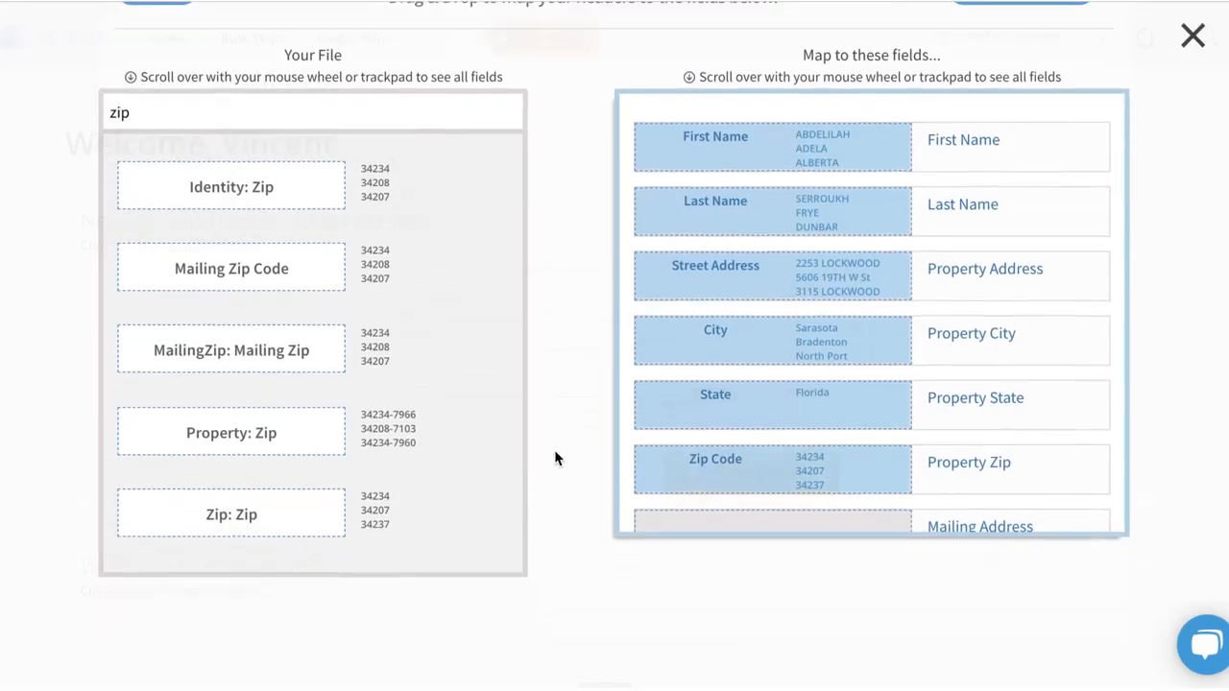
scroll(724, 398, down, 1)
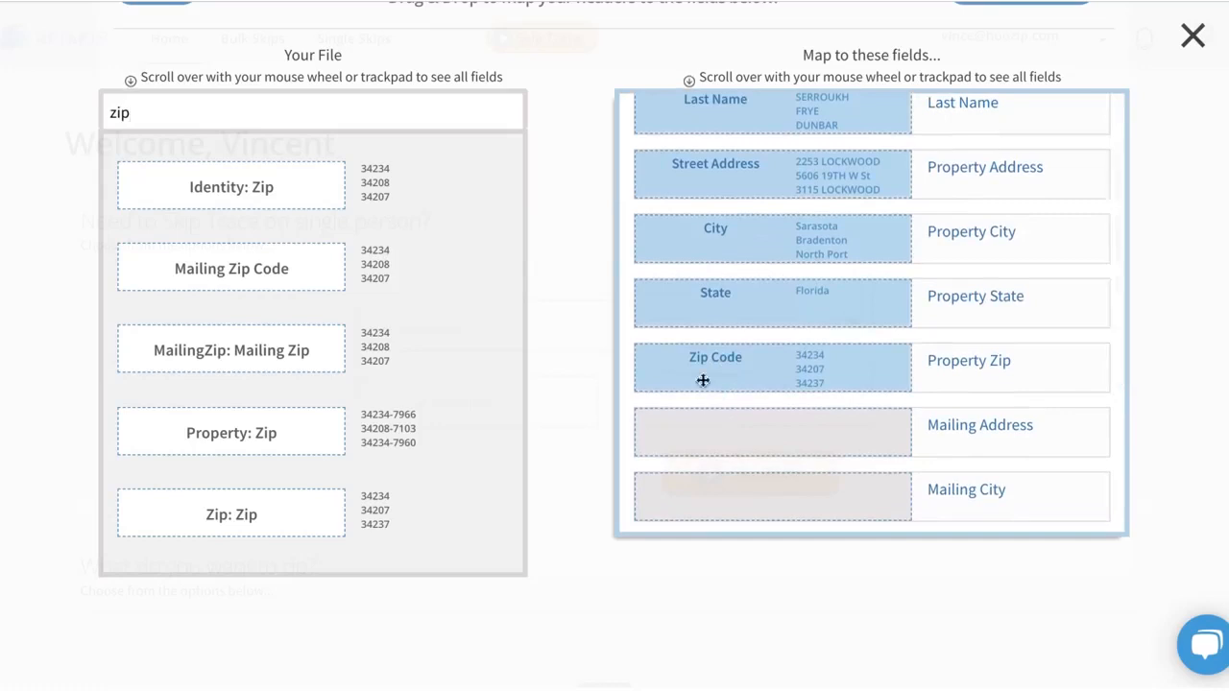
triple_click(360, 113)
text(mail)
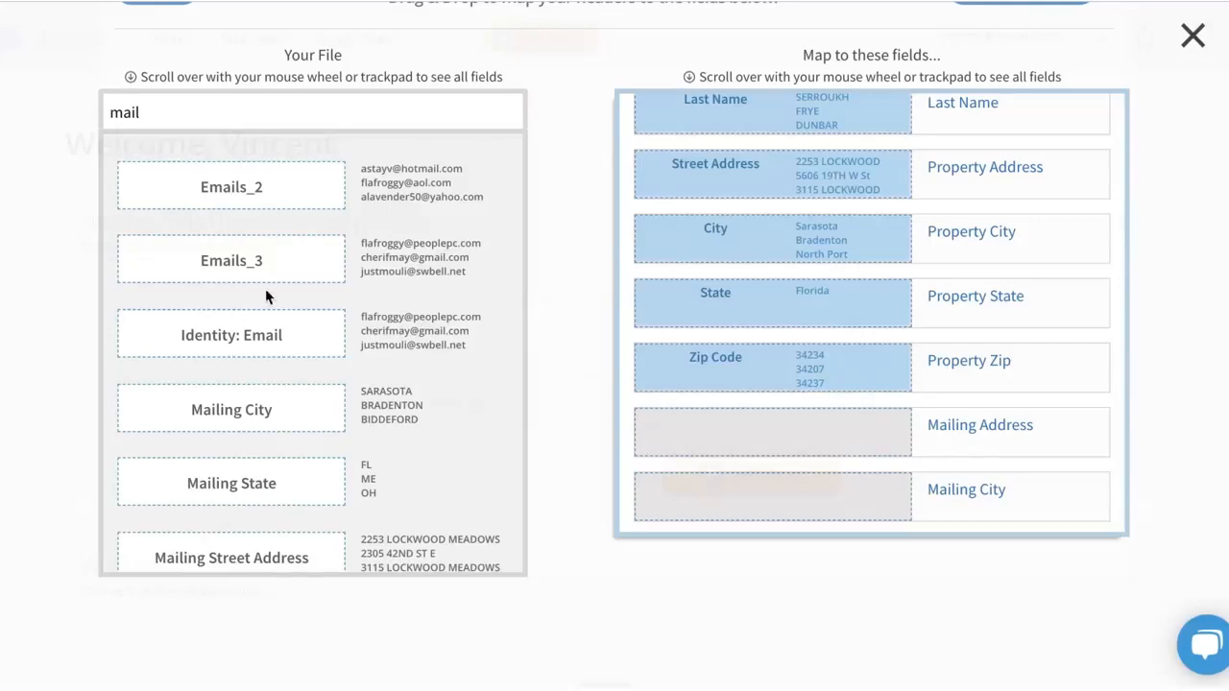
scroll(282, 381, down, 3)
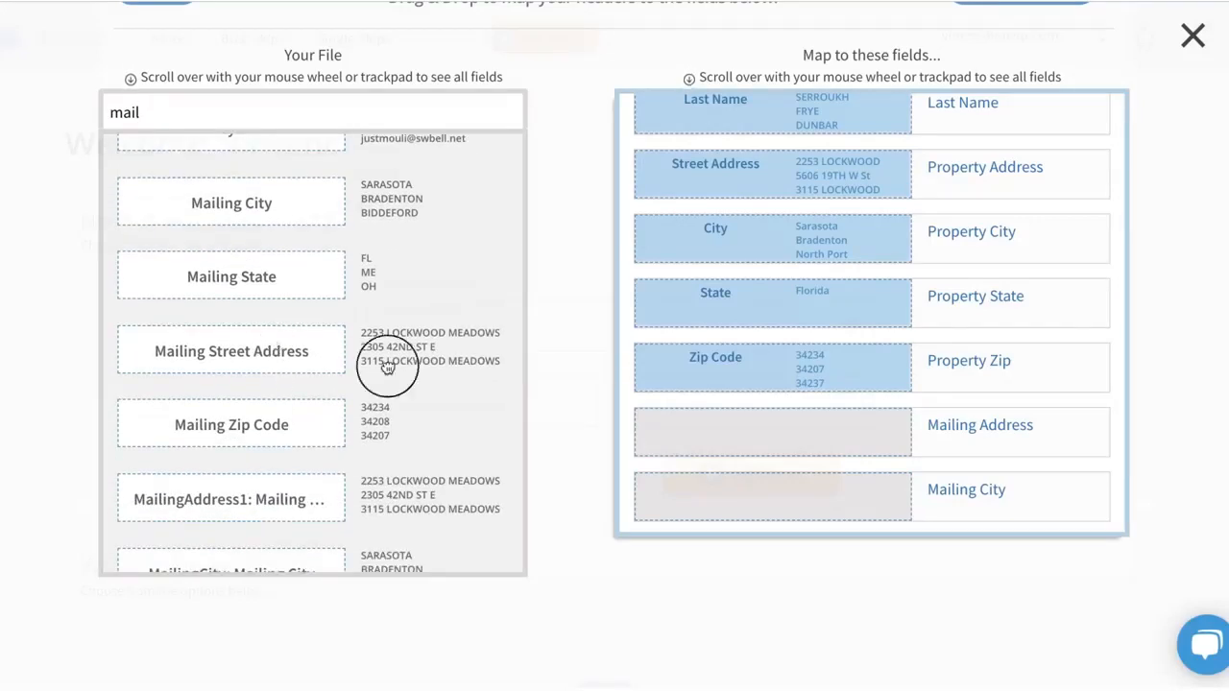
drag(387, 370, 769, 444)
Map the Mailing City, Mailing State and Mailing Zip Code headers to their matching mailing destination fields.
scroll(769, 445, down, 3)
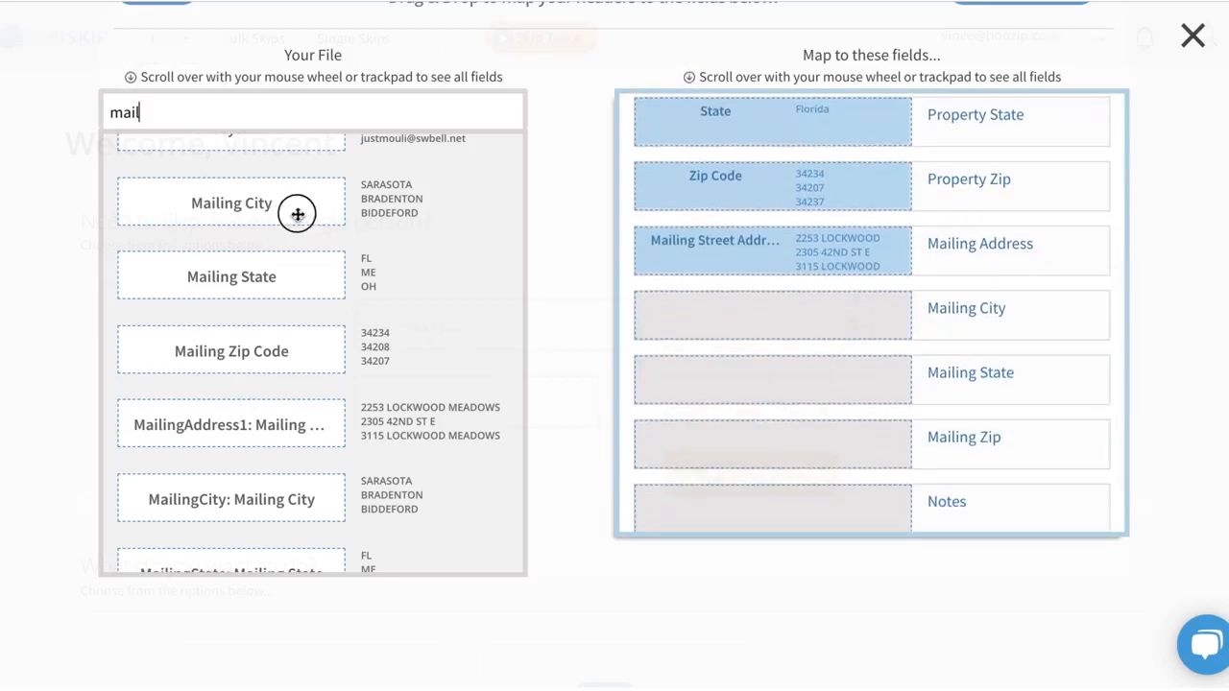
drag(295, 214, 781, 338)
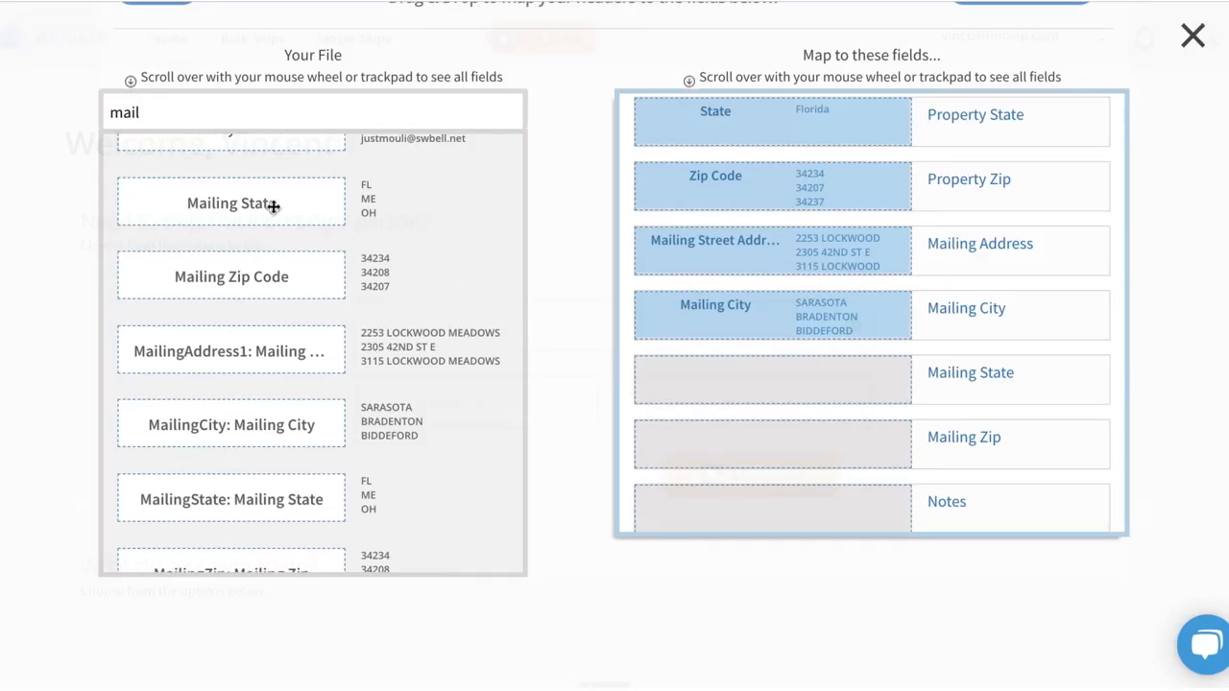
drag(271, 202, 756, 401)
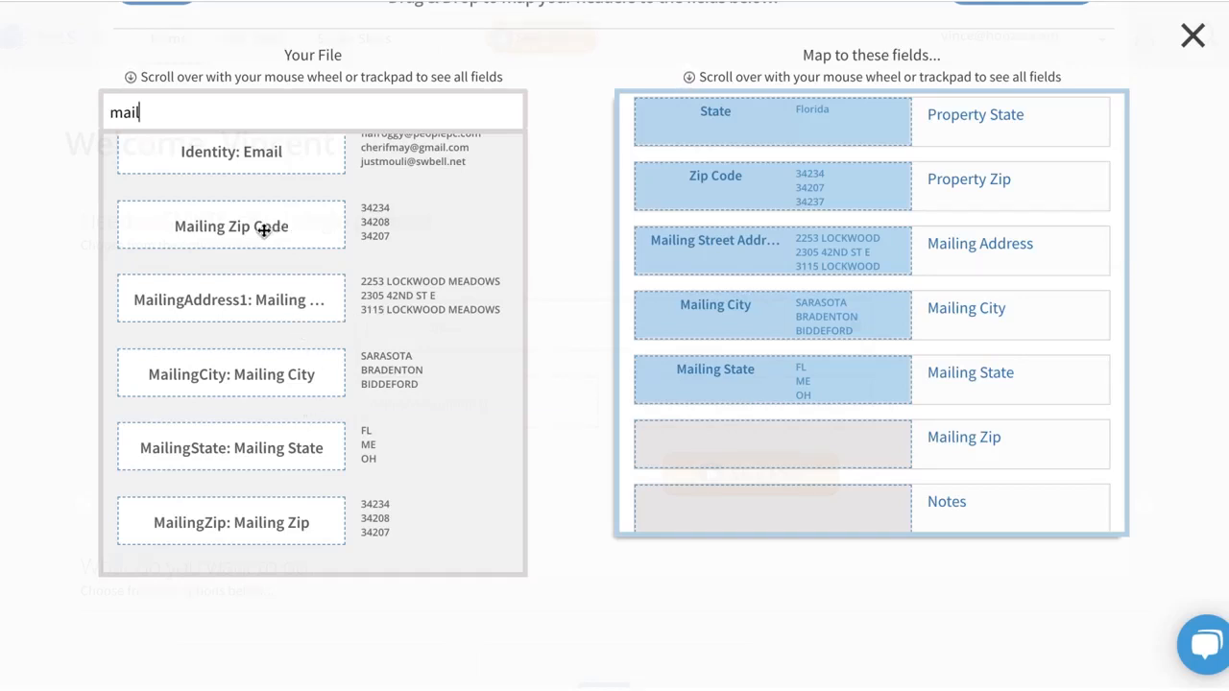
drag(266, 230, 730, 467)
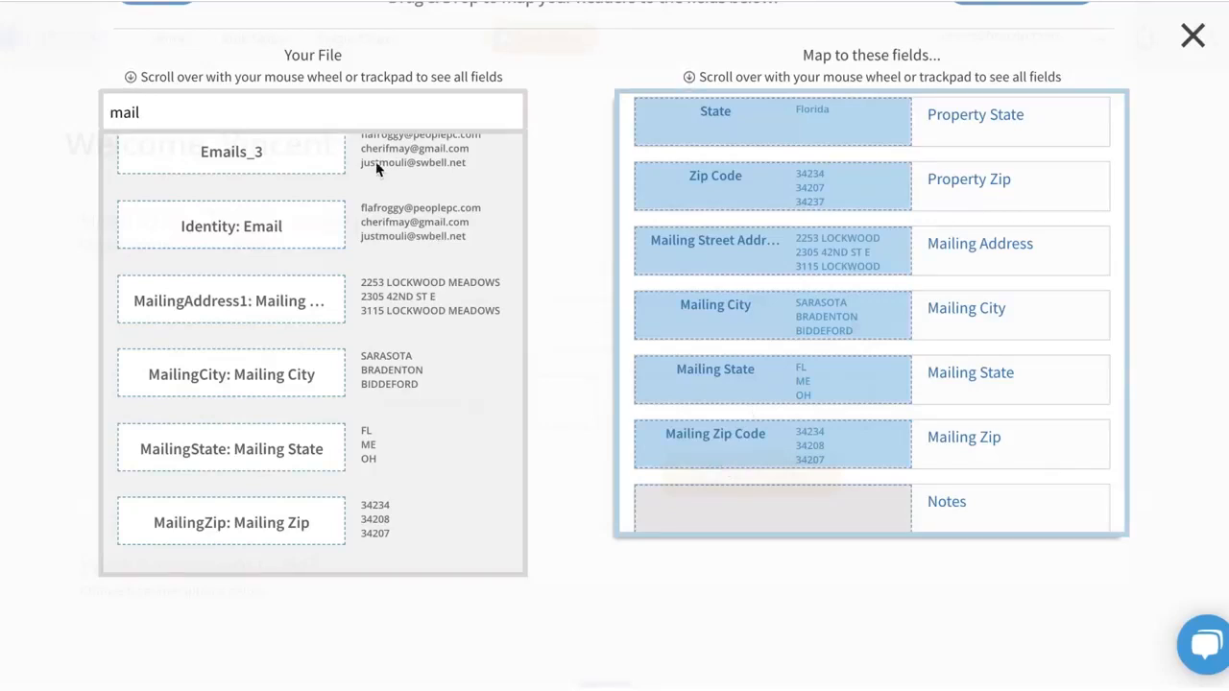
Replace the header search with "assess" and map the "Property: Previous Assess…" header to Custom Fields.
double_click(335, 109)
key(BackSpace)
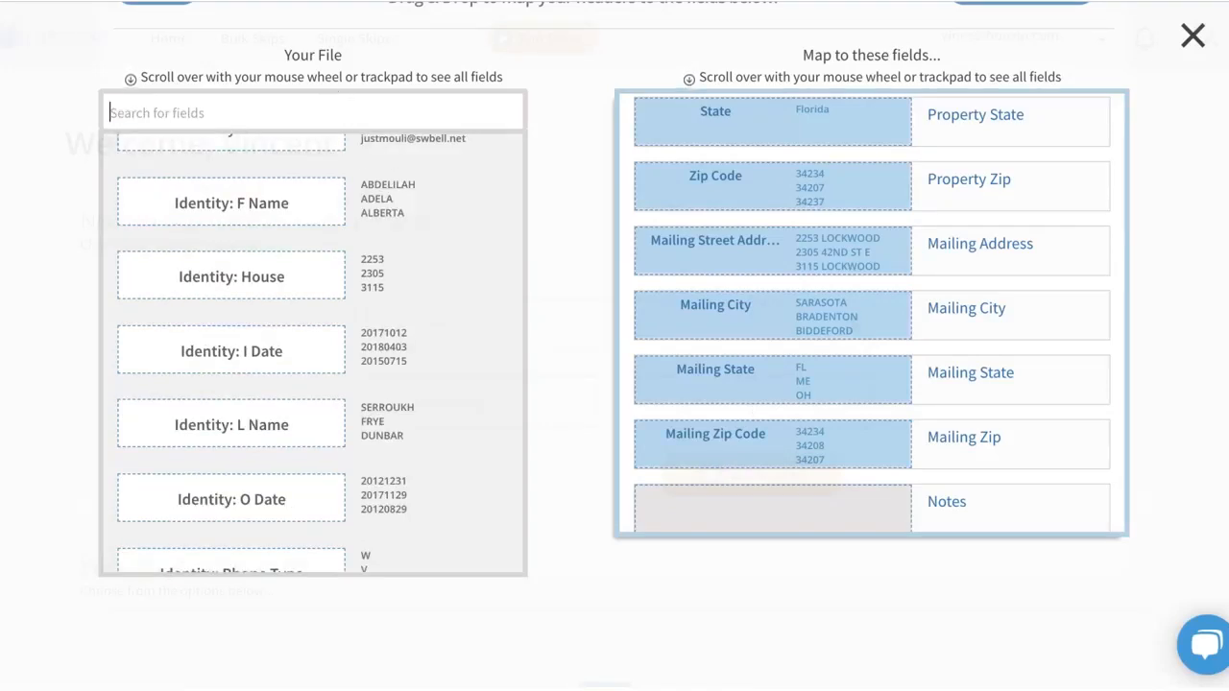
scroll(744, 206, up, 3)
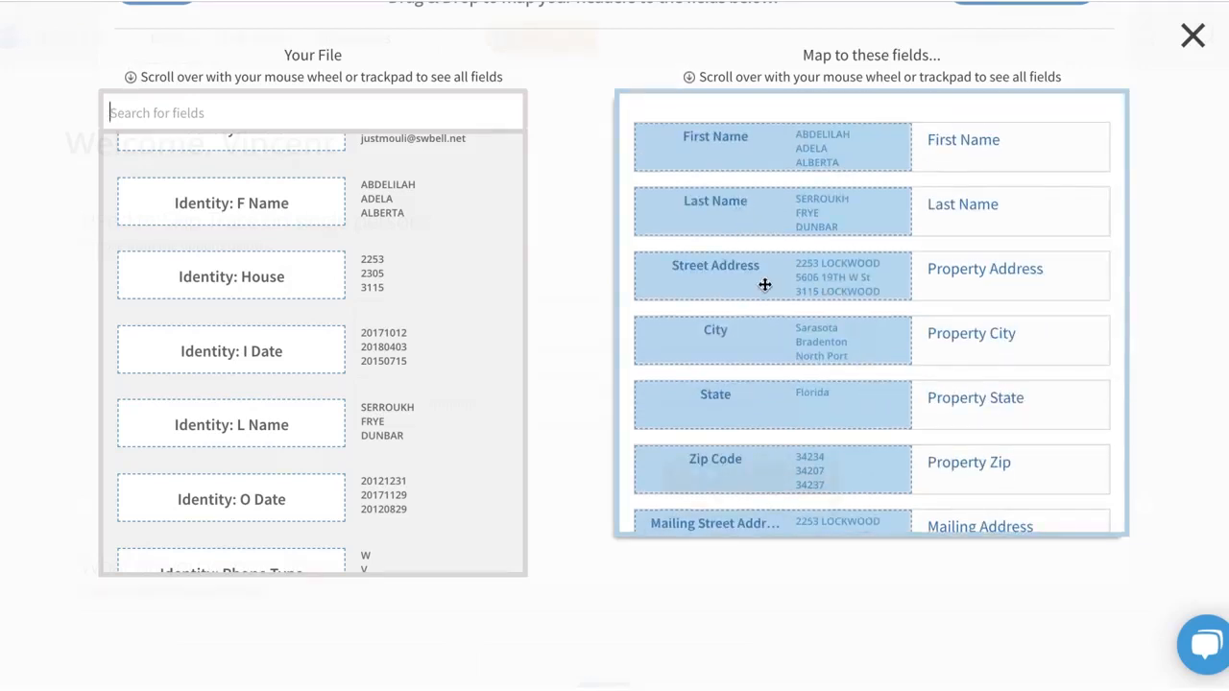
scroll(765, 282, down, 5)
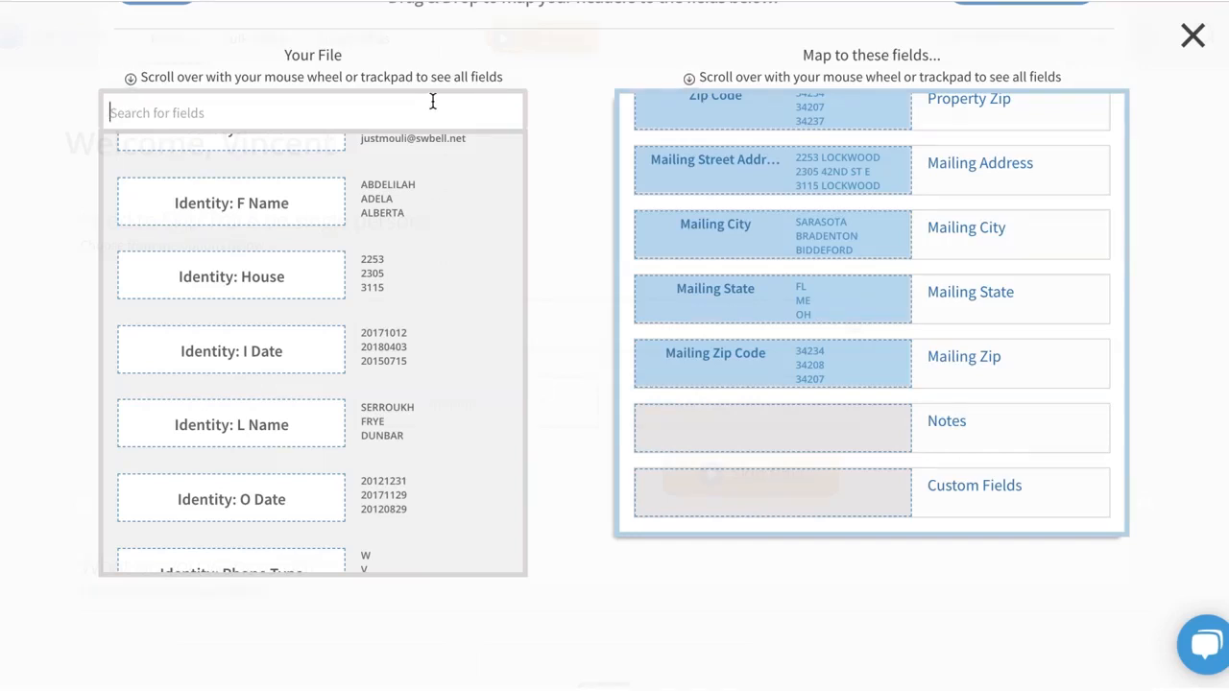
text(assess)
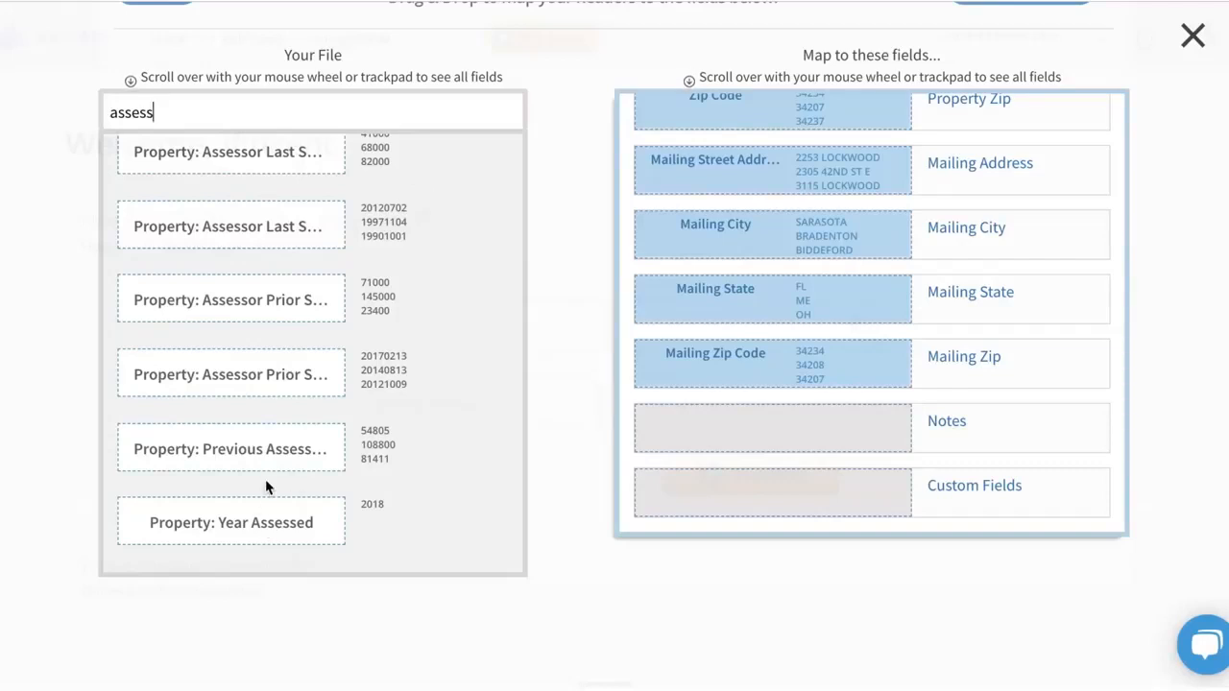
drag(266, 452, 731, 516)
Search the file's headers for "1st" and add the "Property: Area1st Floor" header to Custom Fields.
double_click(363, 112)
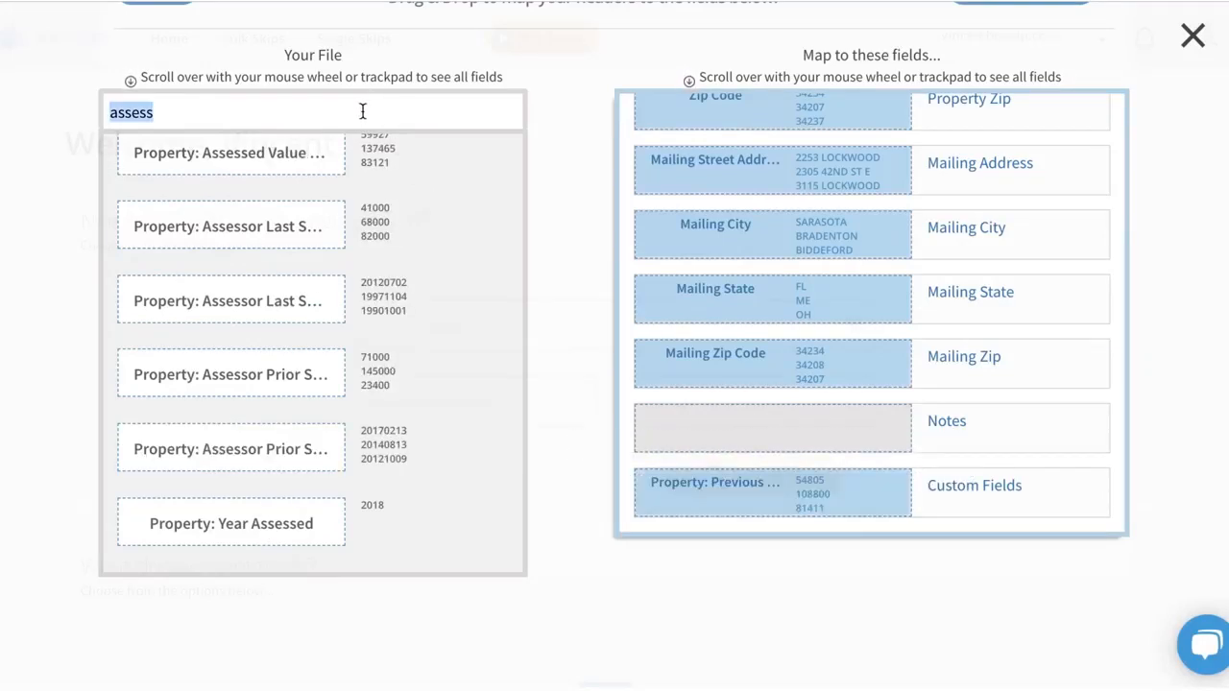
text(1st)
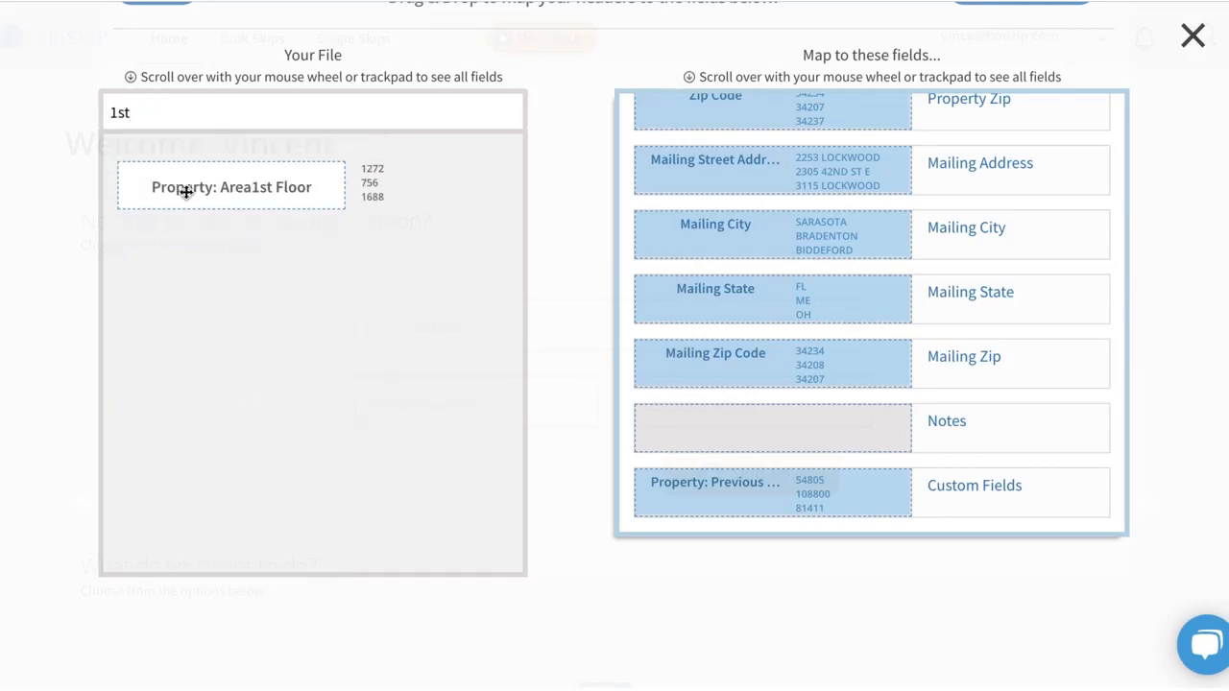
drag(187, 191, 700, 516)
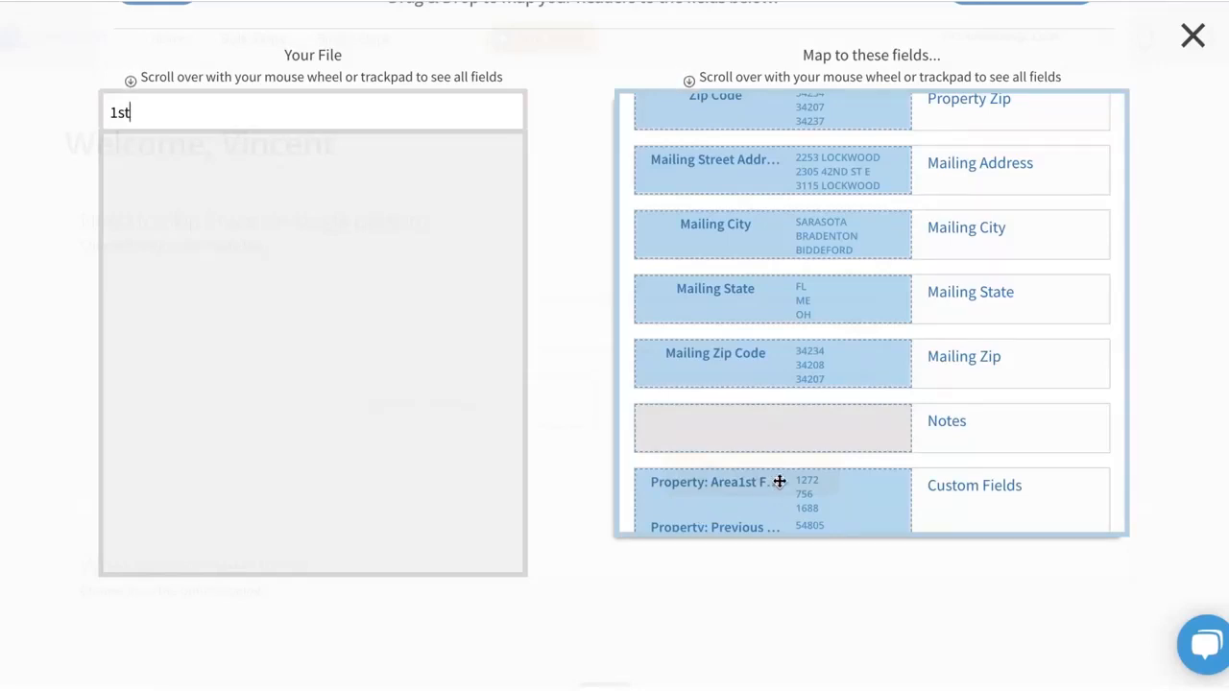
Check the completed field mappings, continue to the list preview, and approve the mappings to reach checkout.
scroll(779, 481, up, 6)
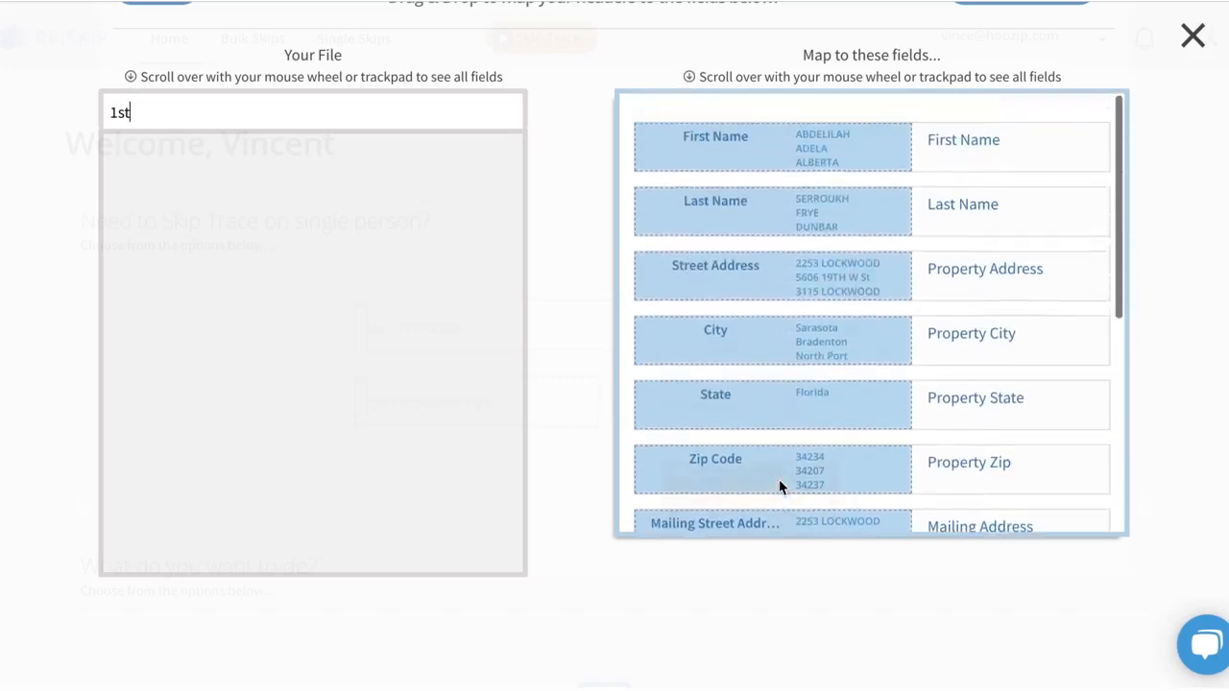
scroll(779, 481, up, 2)
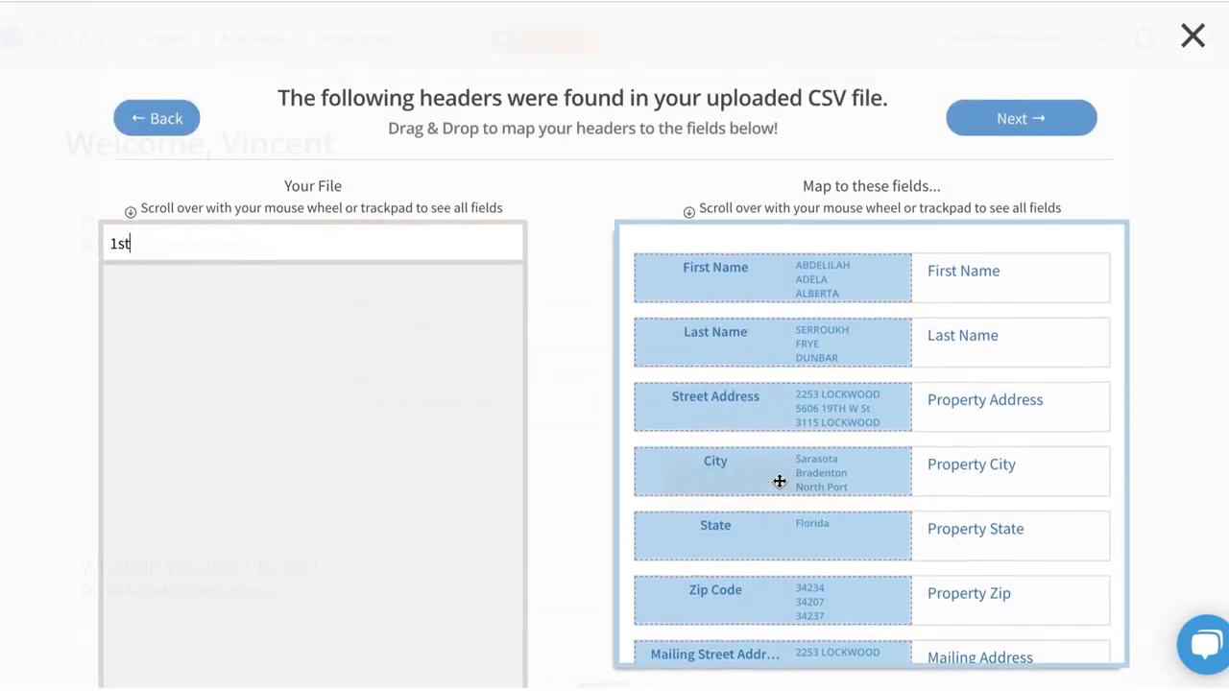
scroll(812, 644, down, 5)
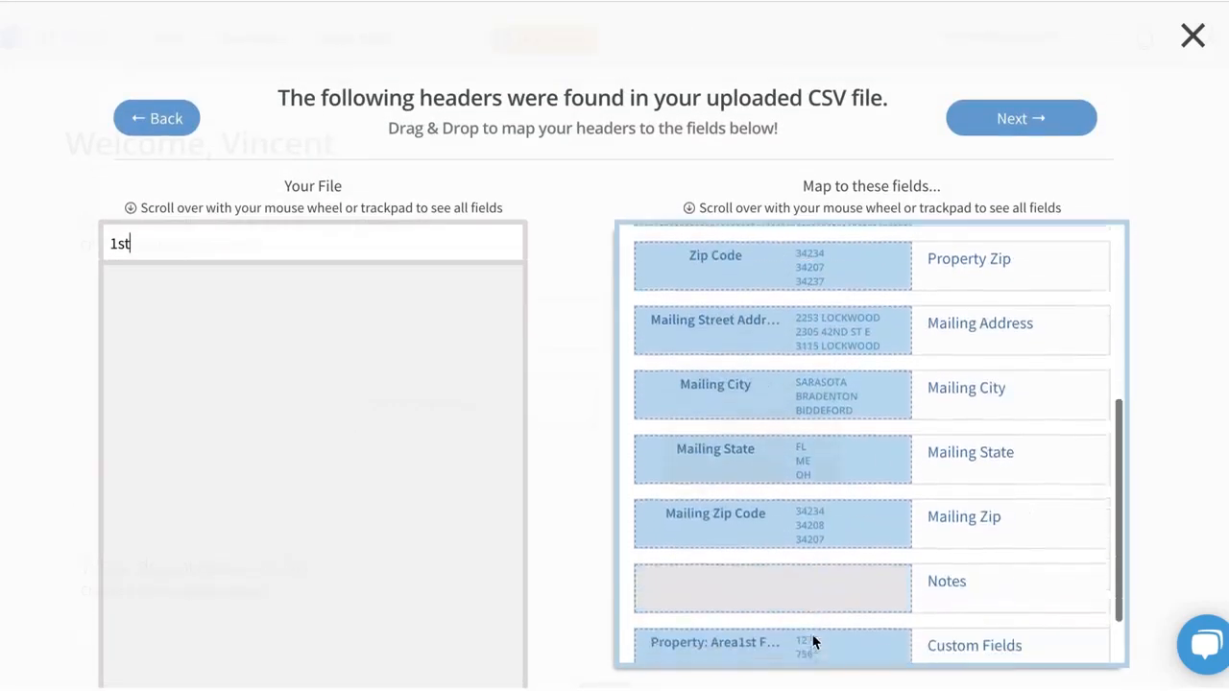
scroll(835, 576, up, 3)
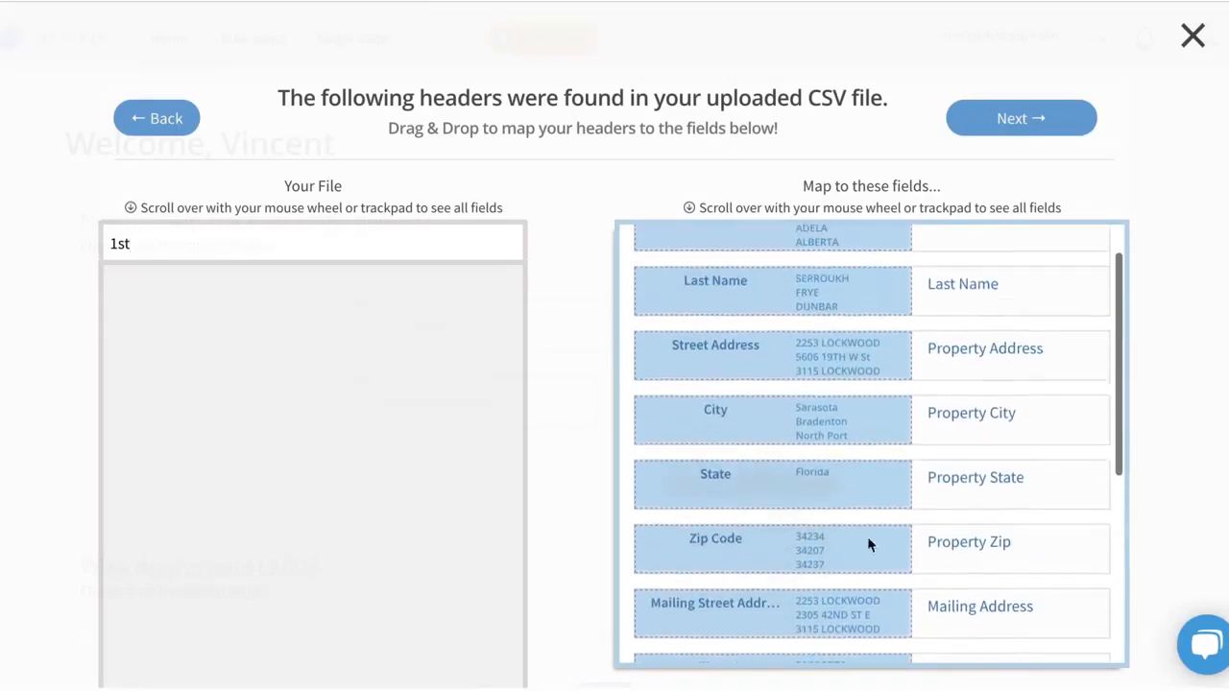
click(1032, 121)
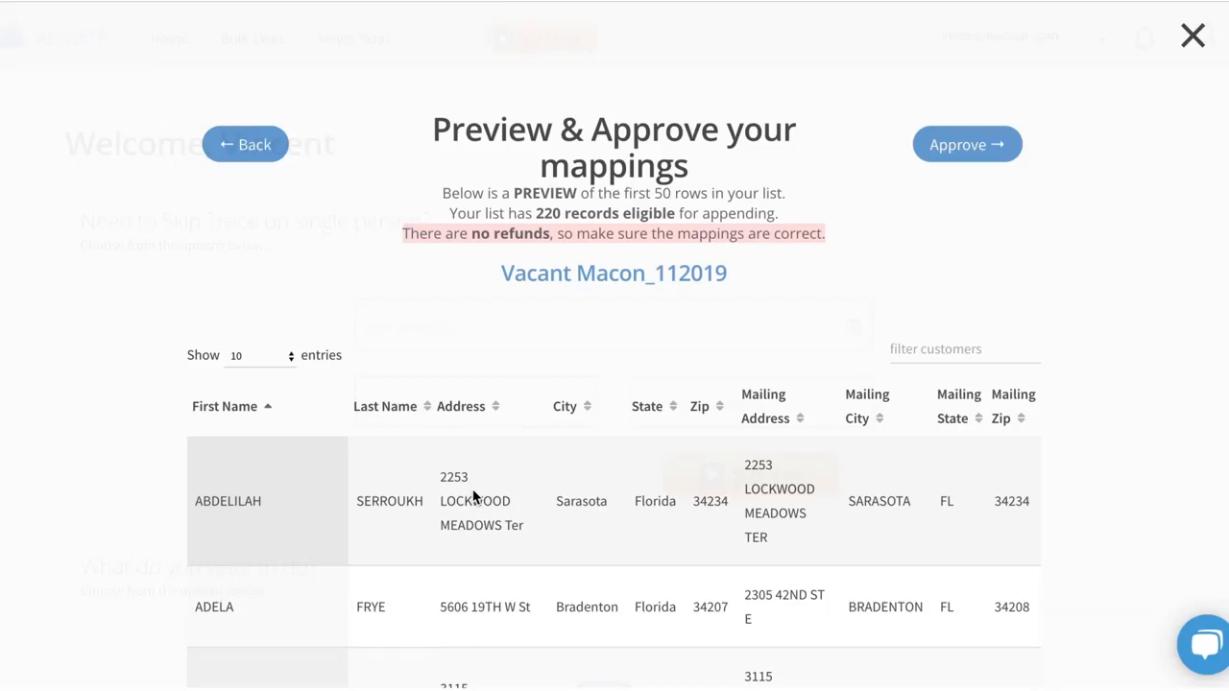
click(979, 146)
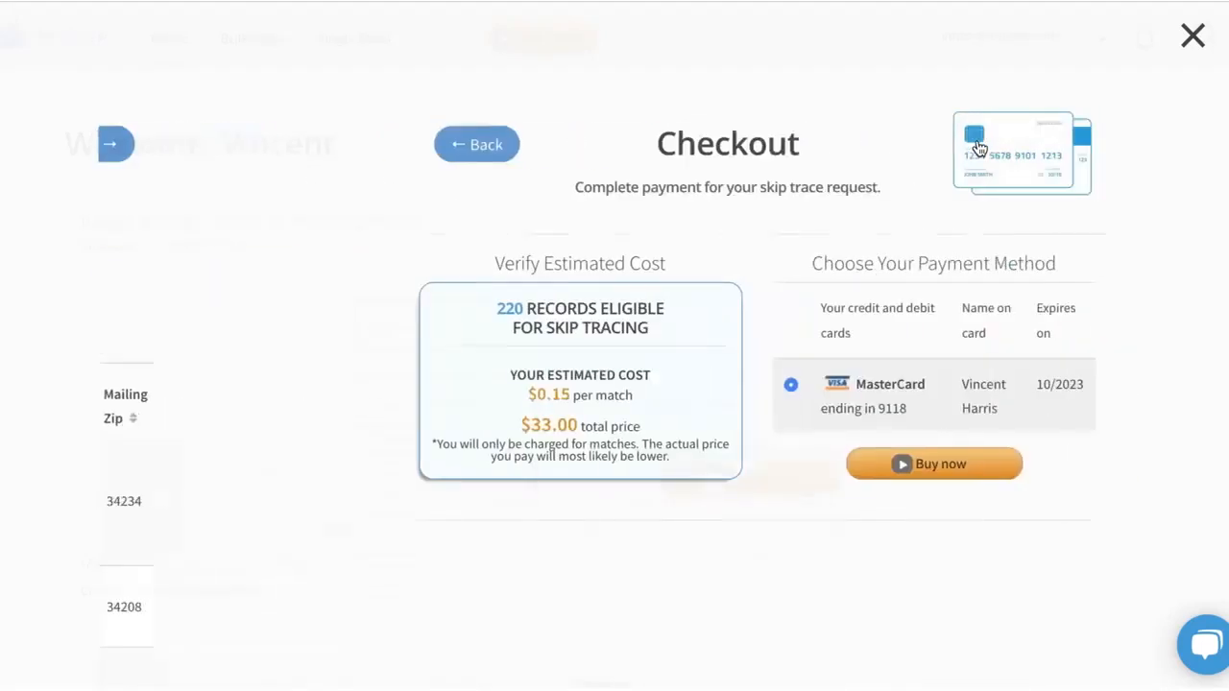